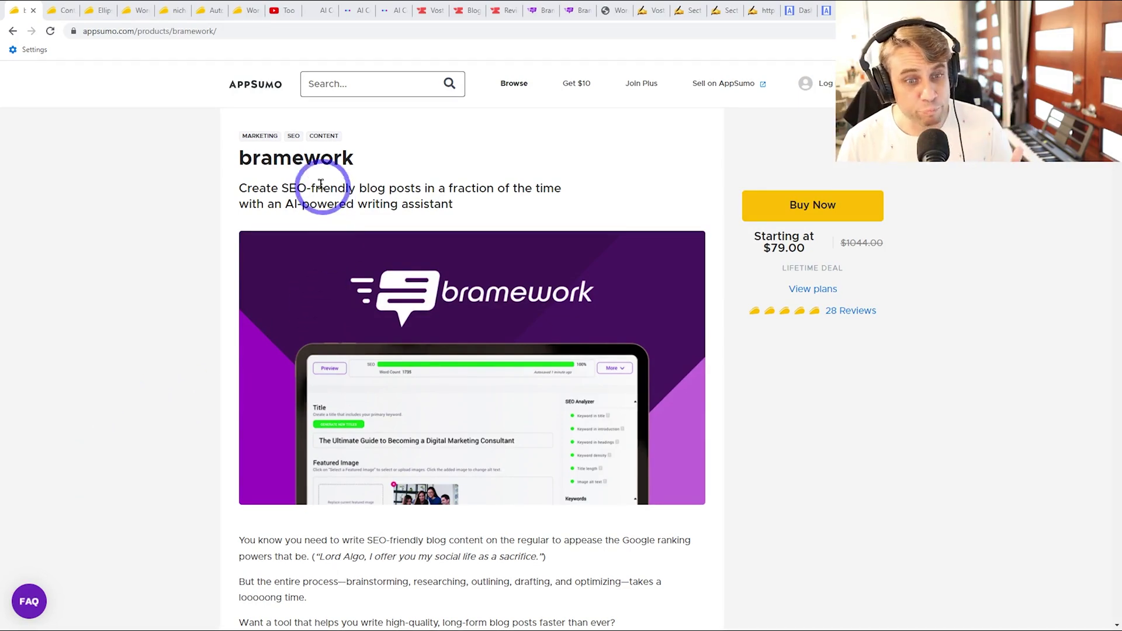
Browse the ContentForge, EllipsisAI, Wordblot, nichesss, Autowriterpro and WordHero lifetime deal pages
{"action": "left_click", "coordinate": [65, 8]}
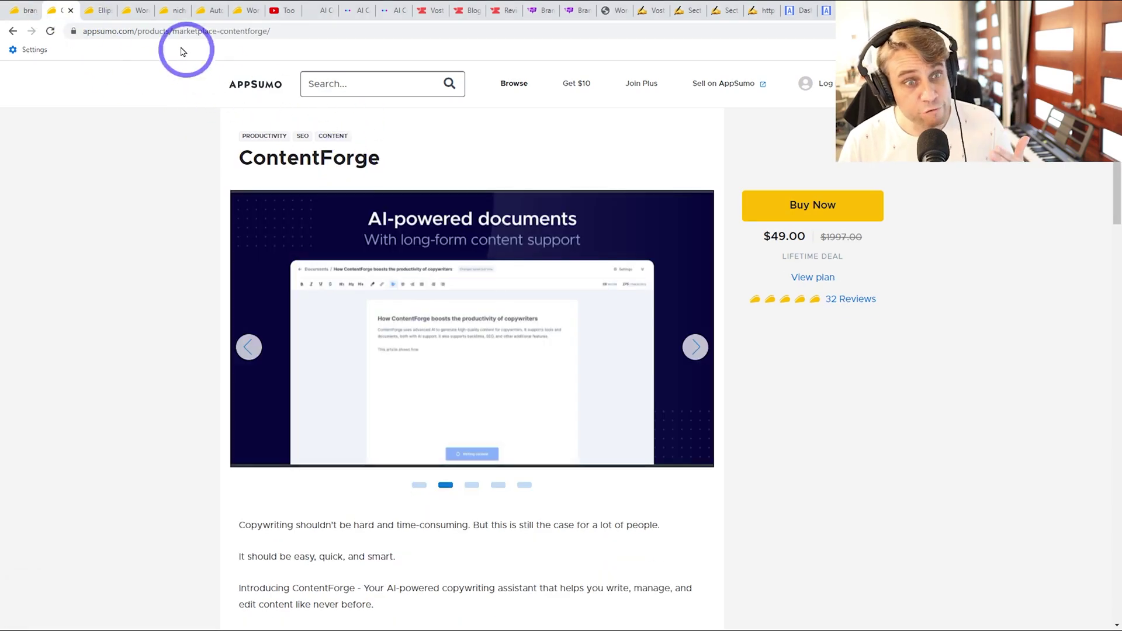
{"action": "left_click", "coordinate": [91, 8]}
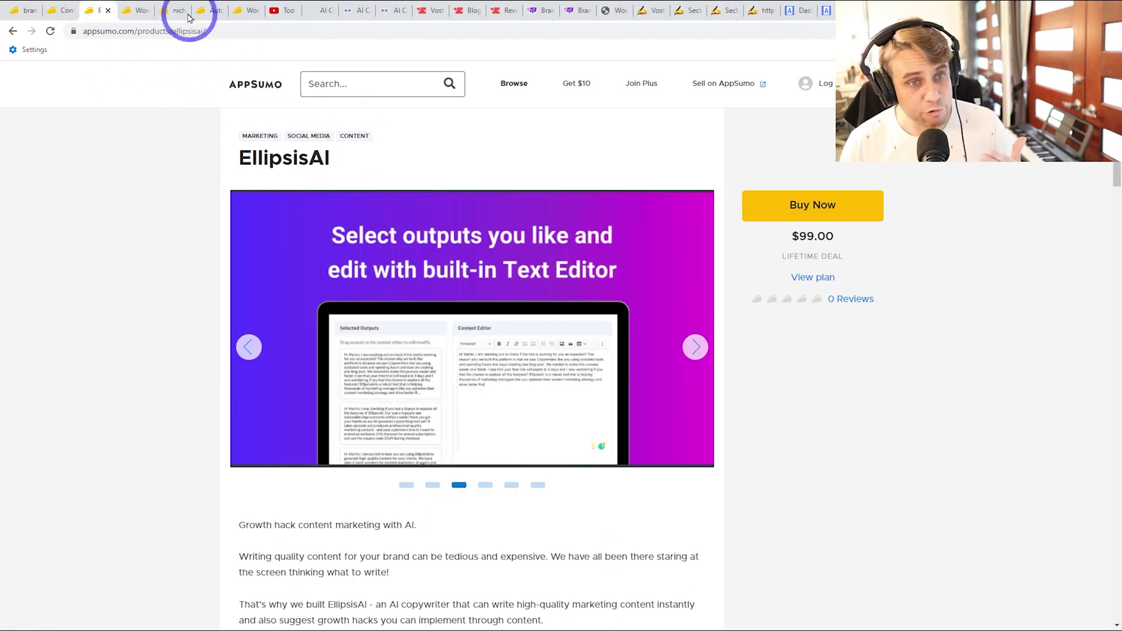
{"action": "left_click", "coordinate": [131, 10]}
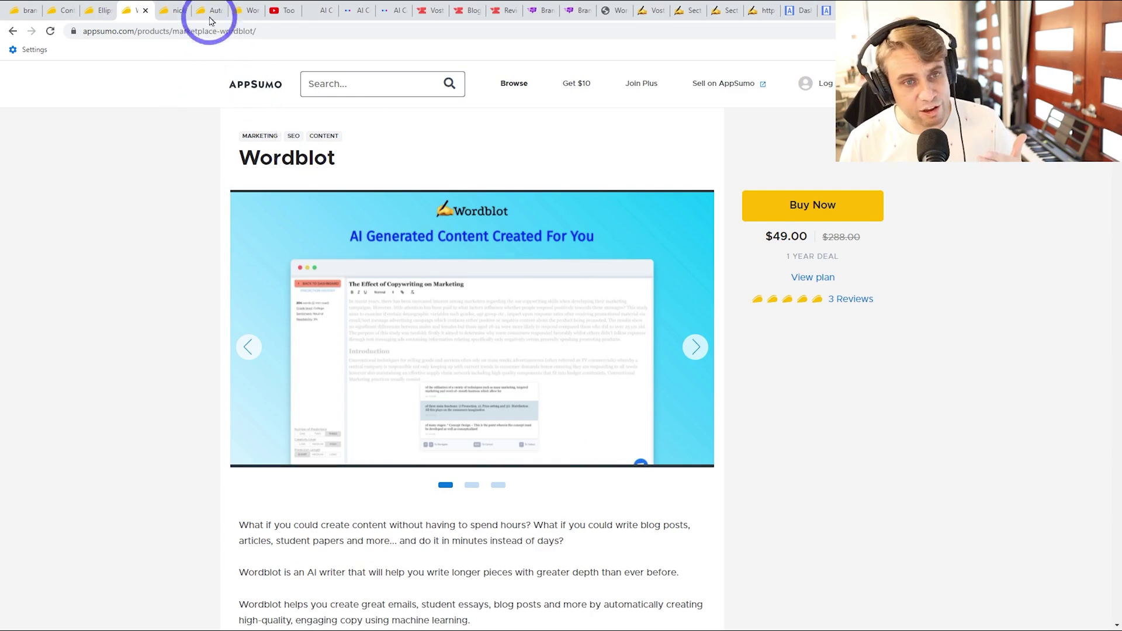
{"action": "left_click", "coordinate": [173, 10]}
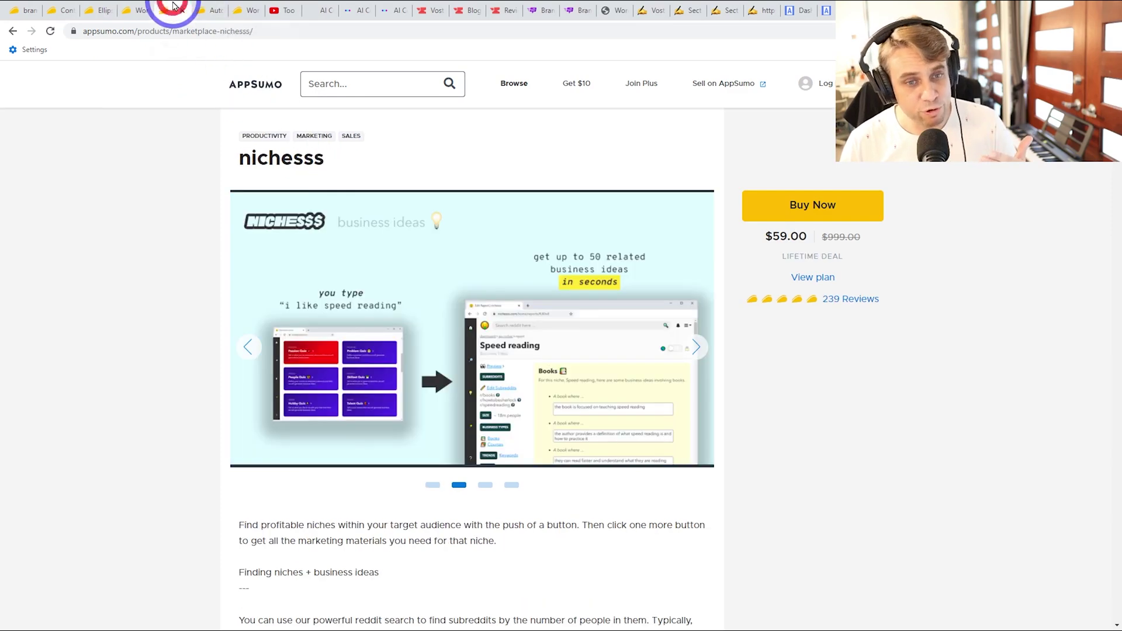
{"action": "left_click", "coordinate": [202, 10]}
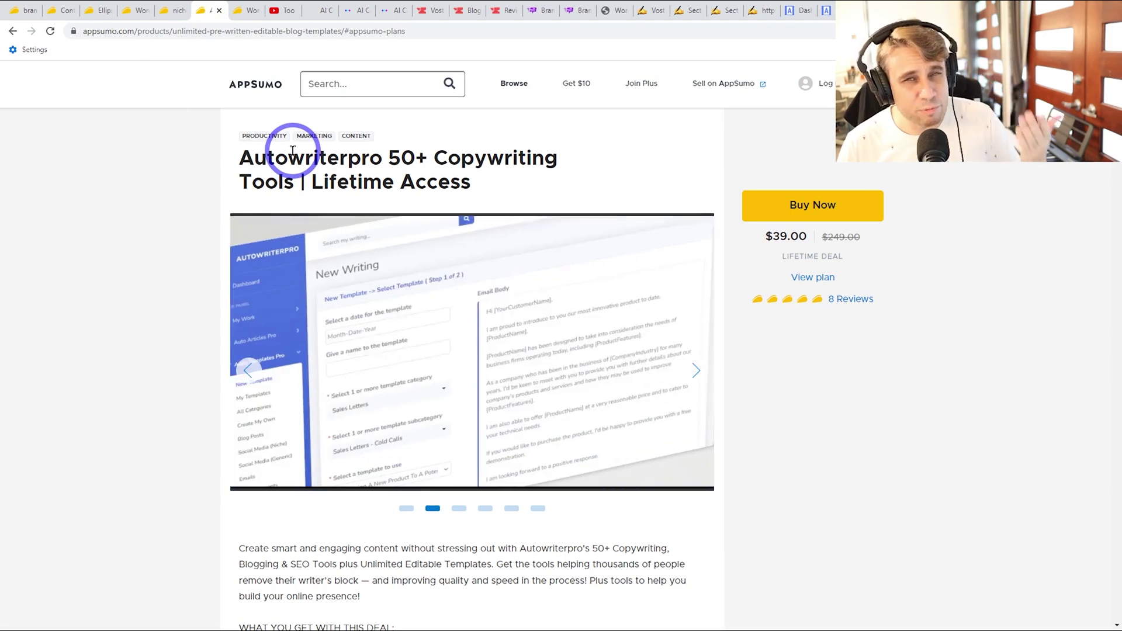
{"action": "left_click", "coordinate": [236, 10]}
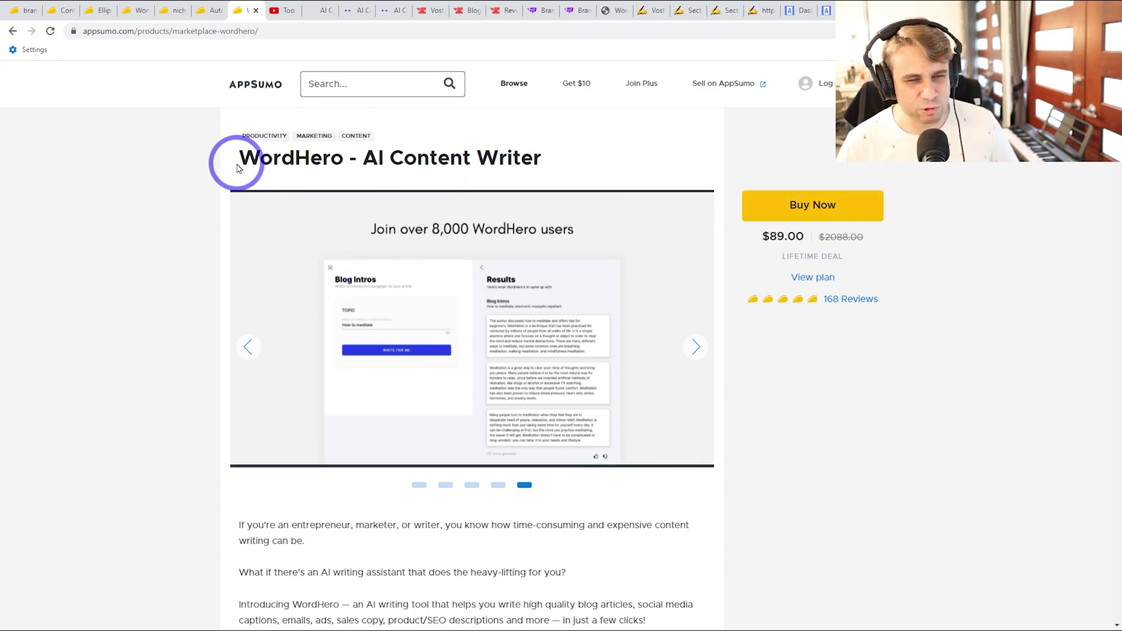
Revisit the Autowriterpro deal, then open Hodinkee's Vostok Amphibia 'Scuba Dude' 420380 hands-on article
{"action": "left_click", "coordinate": [216, 9]}
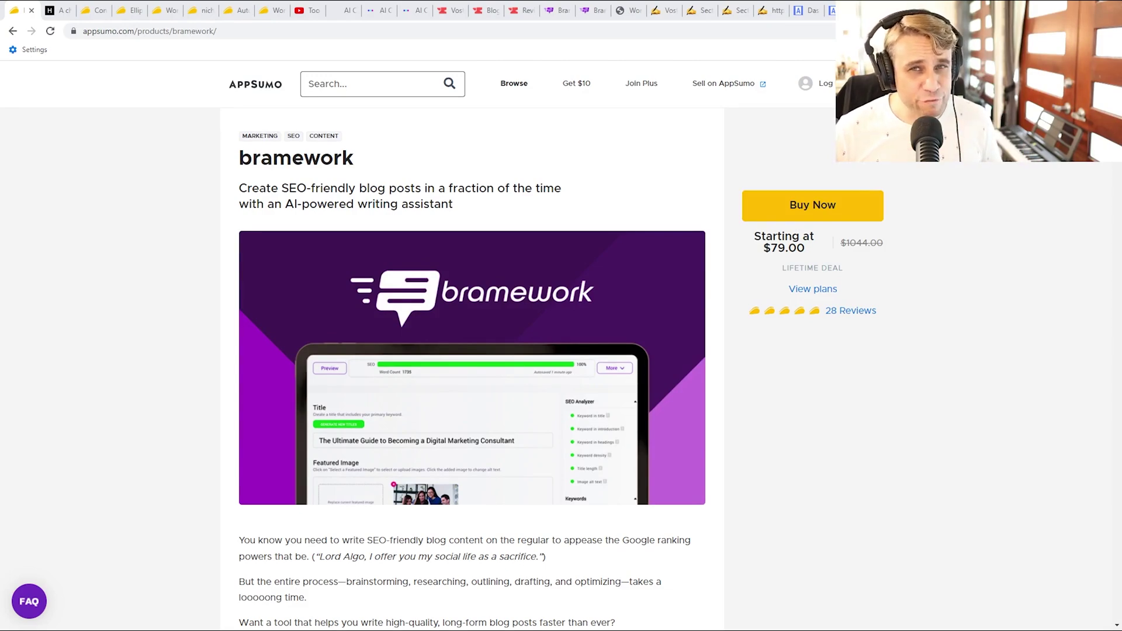
{"action": "left_click", "coordinate": [153, 359]}
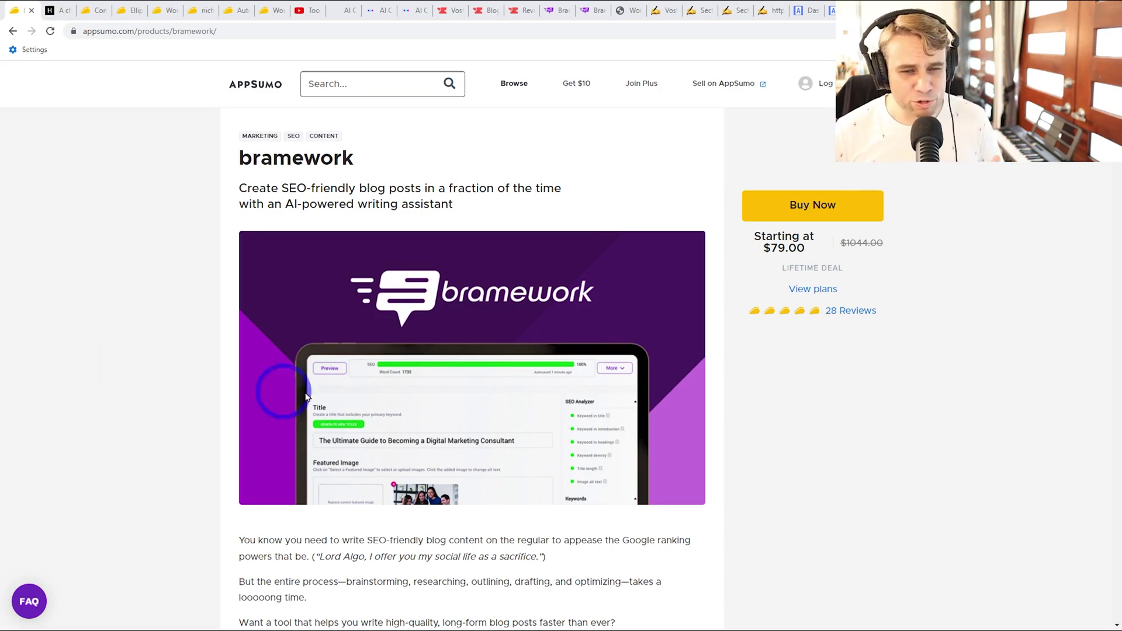
{"action": "left_click", "coordinate": [52, 10]}
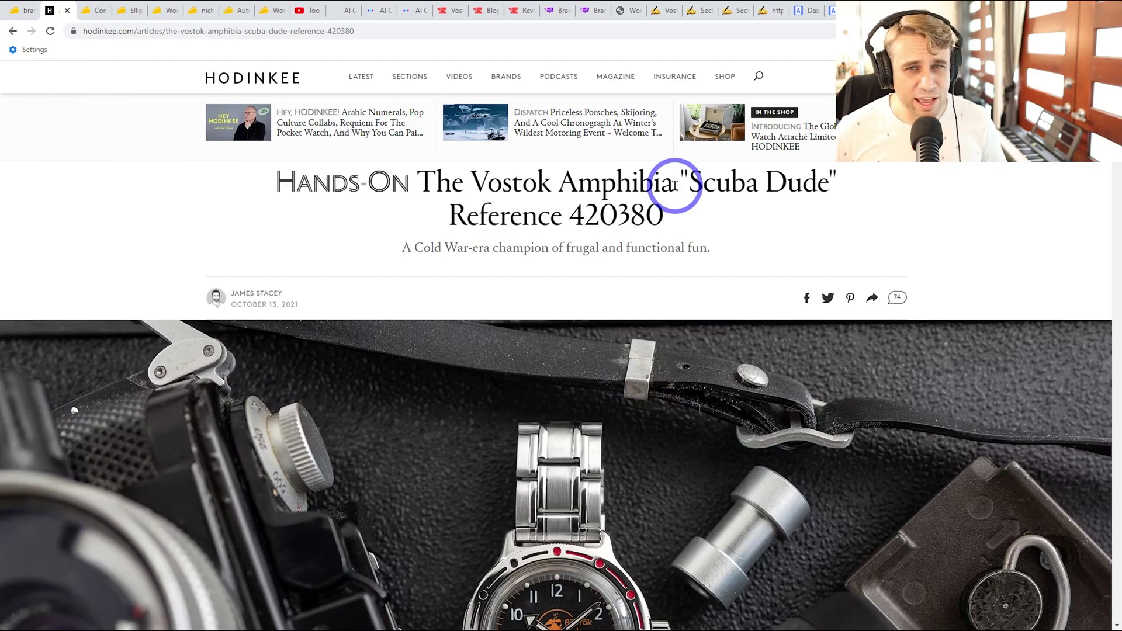
Scroll down the Hodinkee Vostok article to the watch photo and back up
{"action": "scroll", "coordinate": [666, 280], "scroll_direction": "down", "scroll_amount": 5}
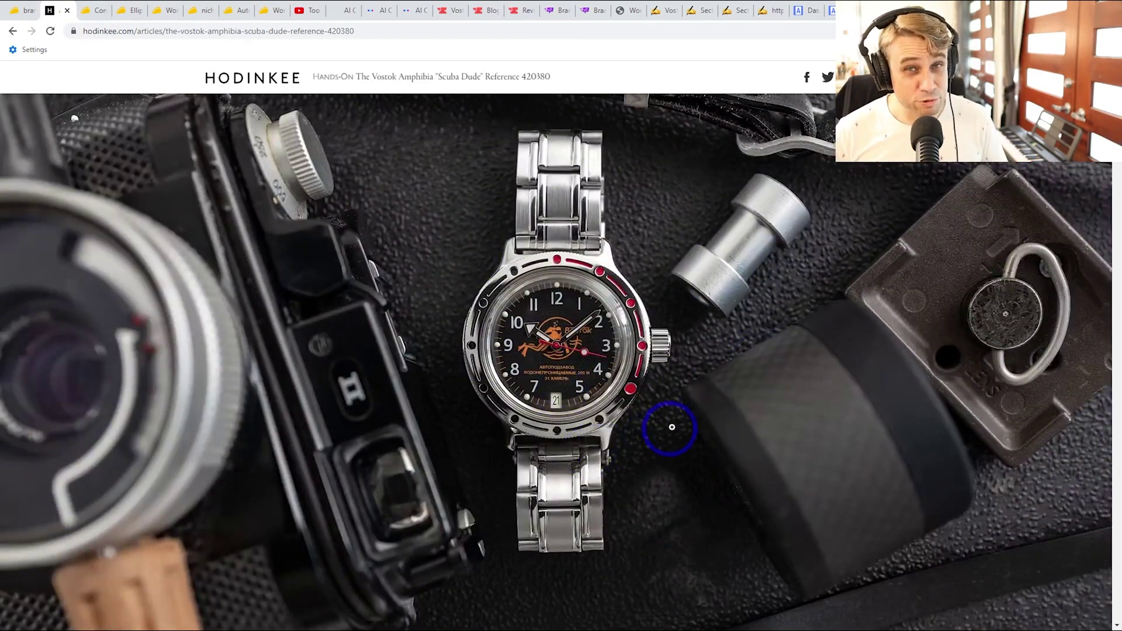
{"action": "scroll", "coordinate": [656, 376], "scroll_direction": "down", "scroll_amount": 4}
{"action": "scroll", "coordinate": [651, 373], "scroll_direction": "up", "scroll_amount": 5}
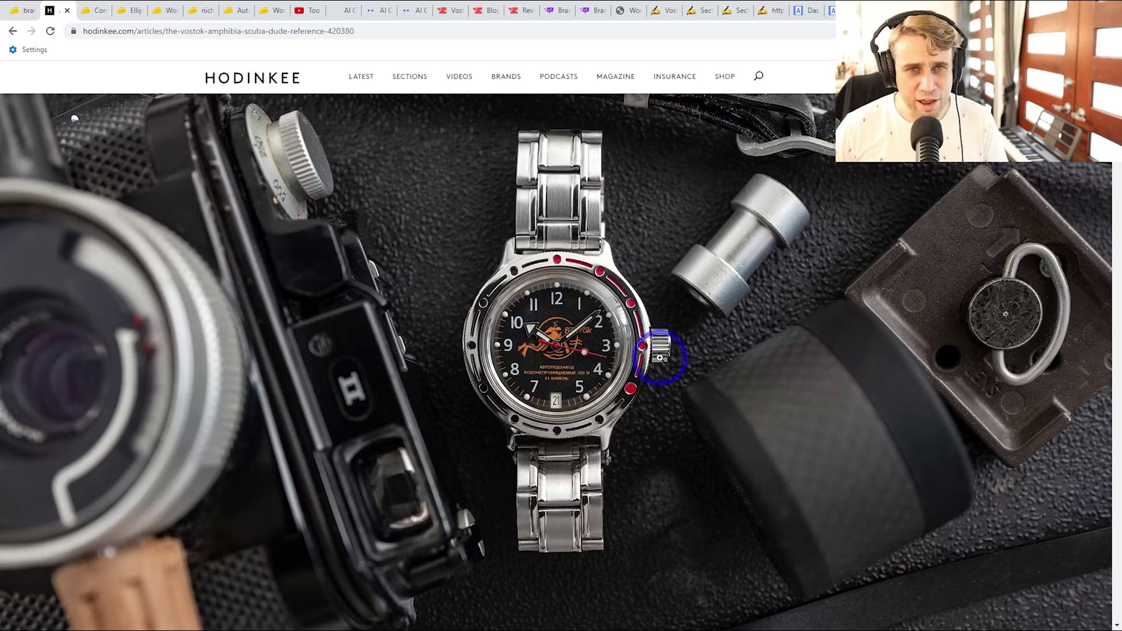
{"action": "scroll", "coordinate": [627, 408], "scroll_direction": "up", "scroll_amount": 5}
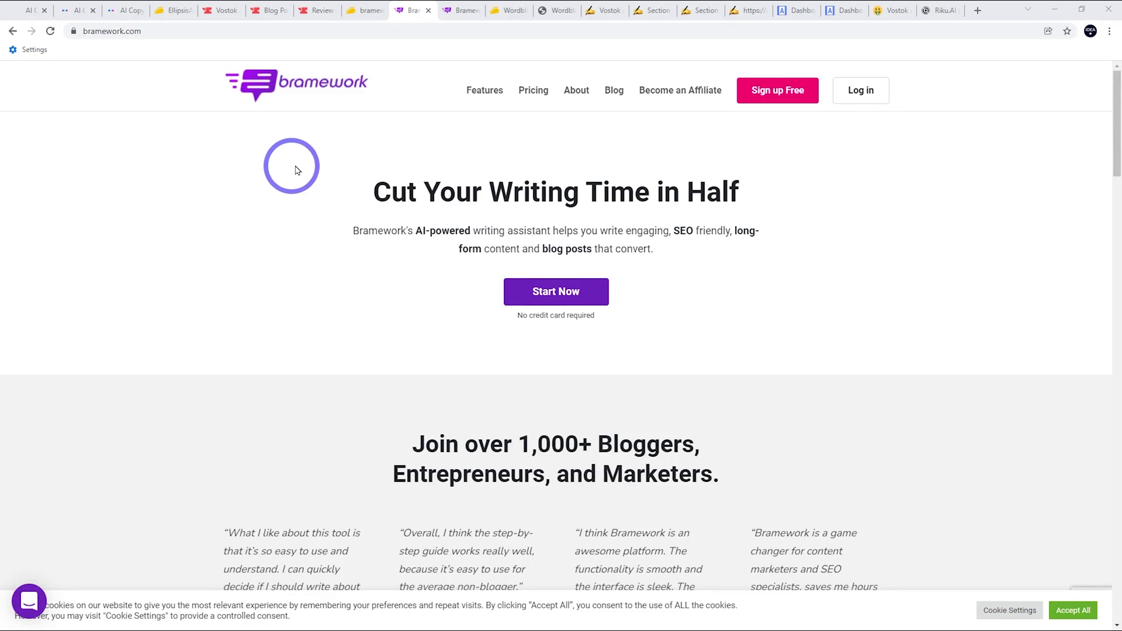
{"action": "left_click", "coordinate": [368, 10]}
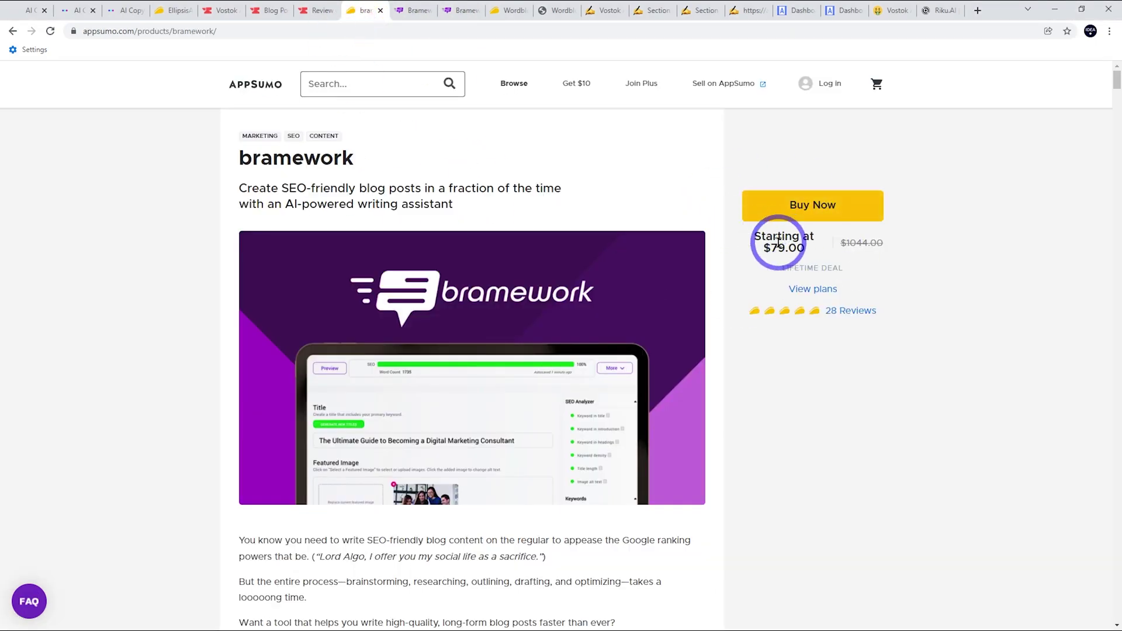
{"action": "scroll", "coordinate": [759, 359], "scroll_direction": "down", "scroll_amount": 20}
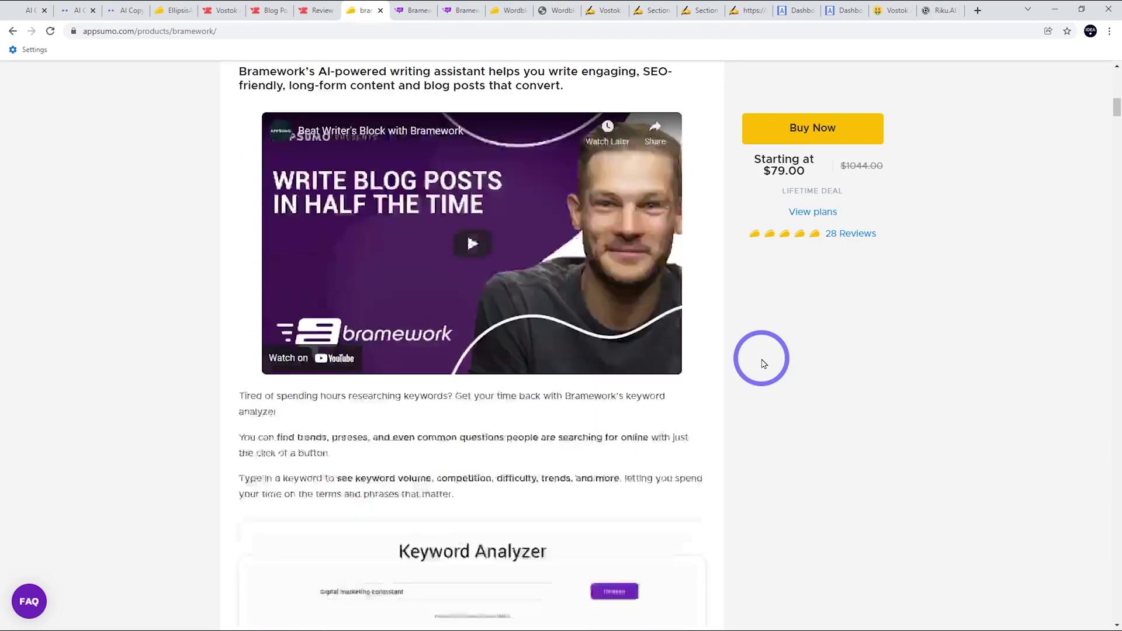
{"action": "scroll", "coordinate": [762, 363], "scroll_direction": "down", "scroll_amount": 20}
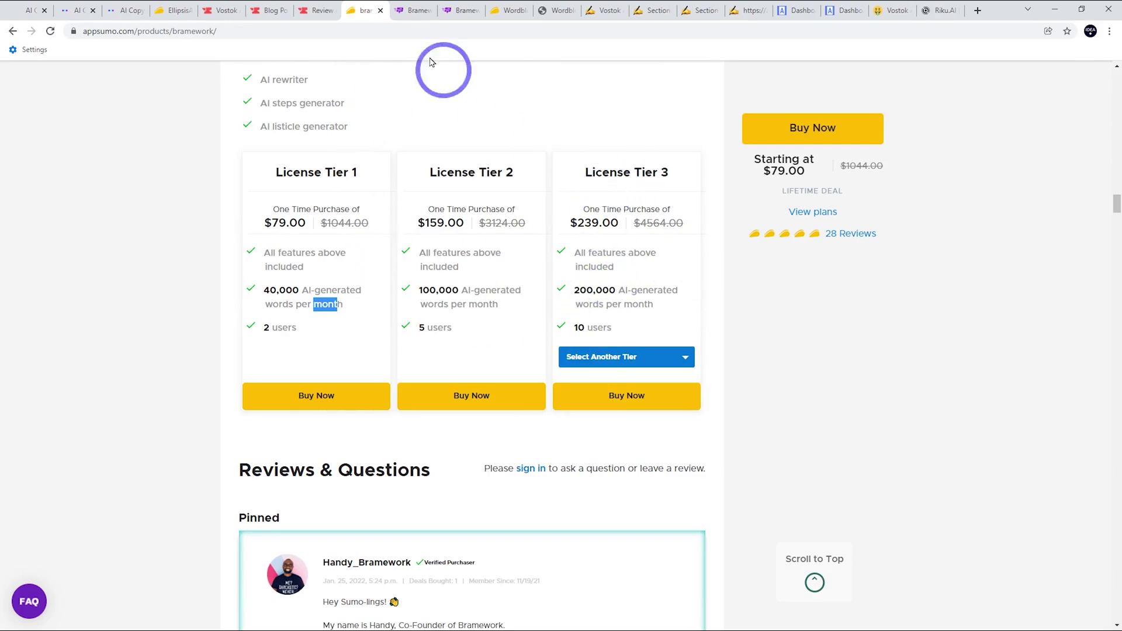
{"action": "left_click", "coordinate": [404, 10]}
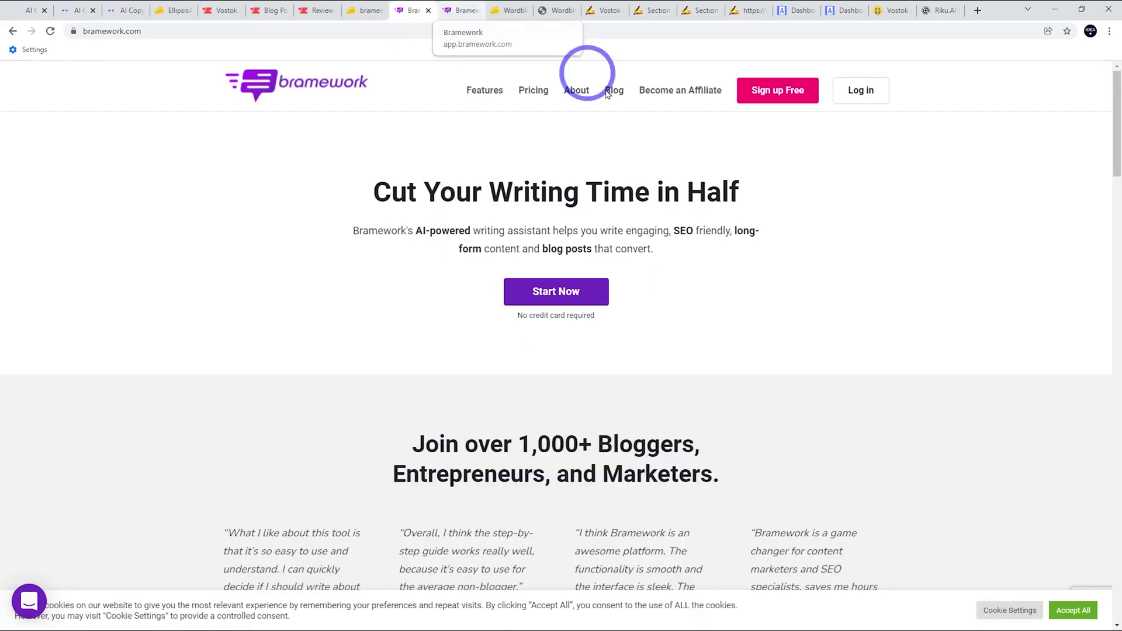
Generate an extra paragraph under the 'History of the Vostok Amphibia' heading in the draft
{"action": "left_click", "coordinate": [455, 7]}
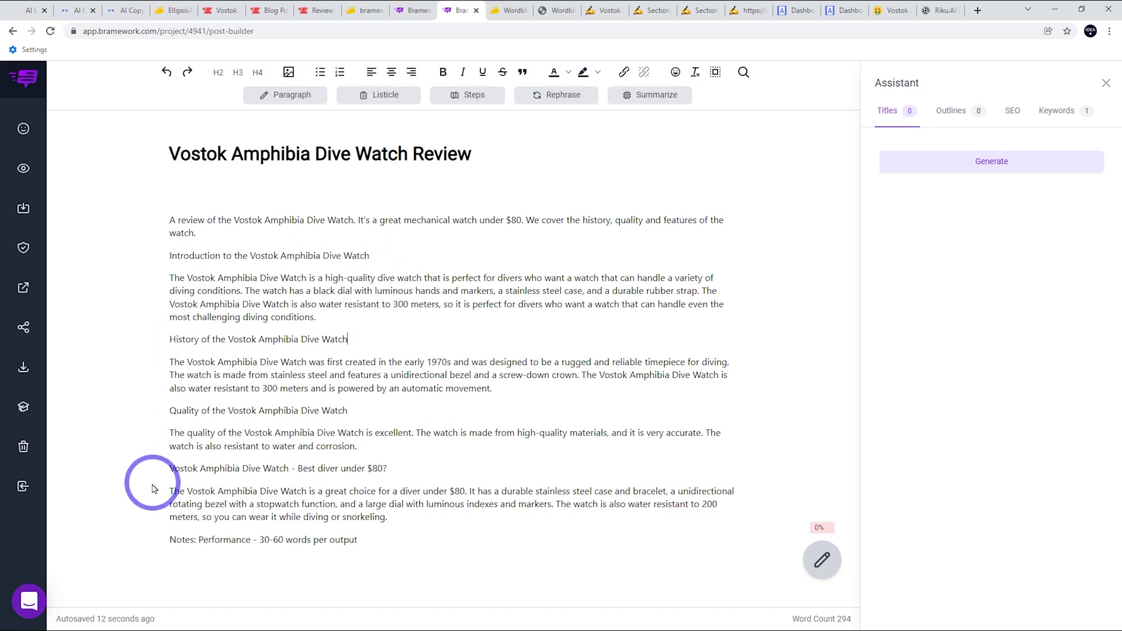
{"action": "left_click_drag", "start_coordinate": [174, 468], "coordinate": [386, 467]}
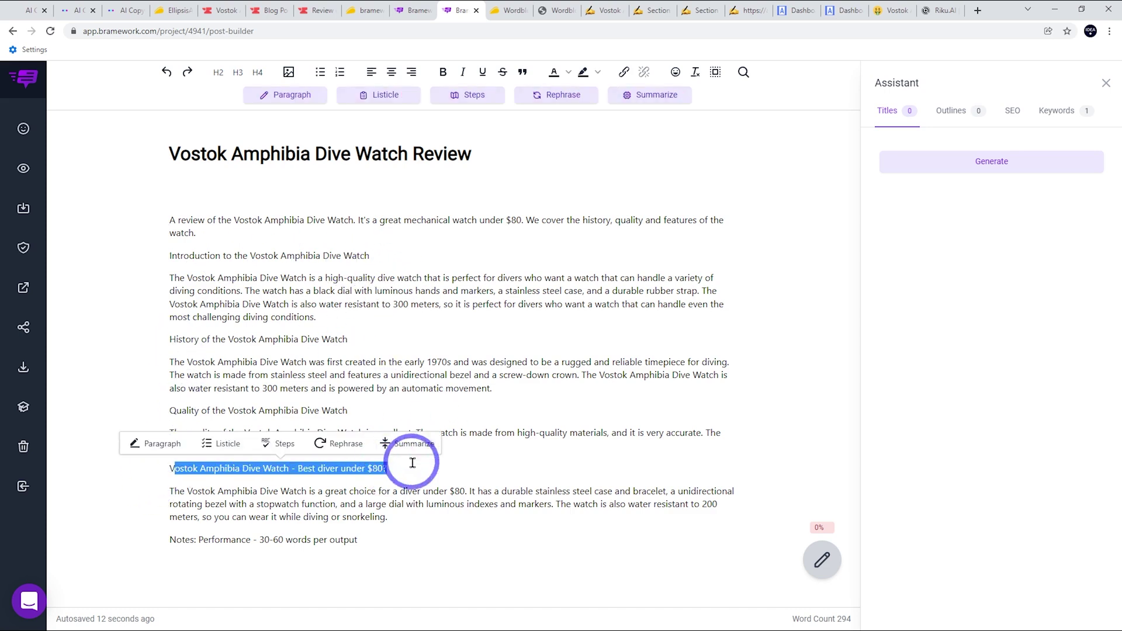
{"action": "left_click_drag", "start_coordinate": [352, 338], "coordinate": [149, 345]}
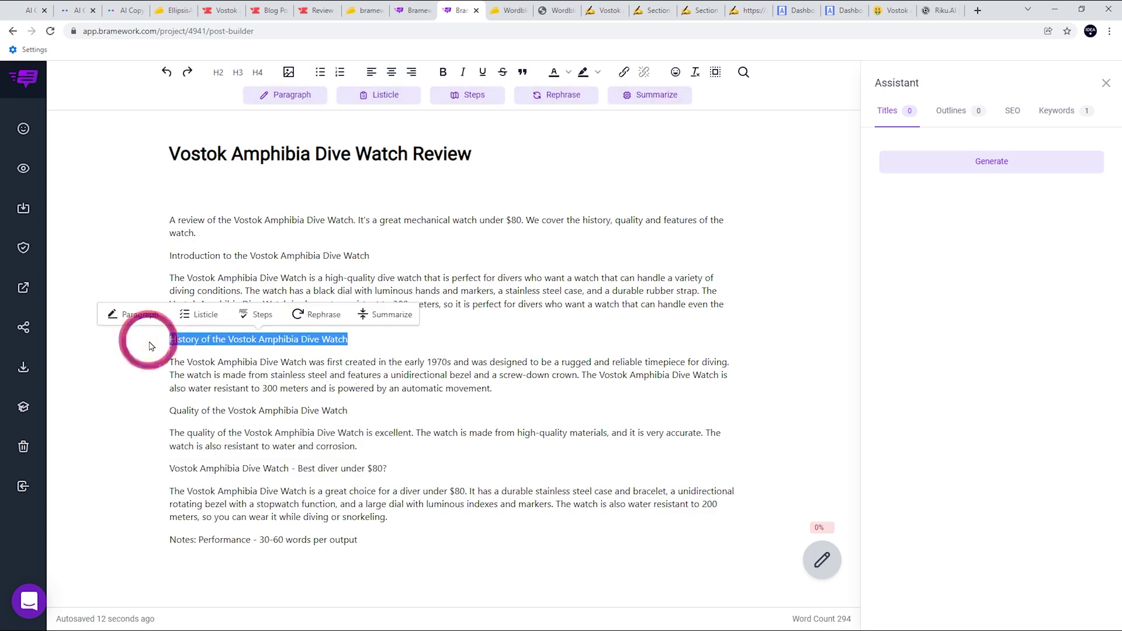
{"action": "left_click", "coordinate": [285, 95]}
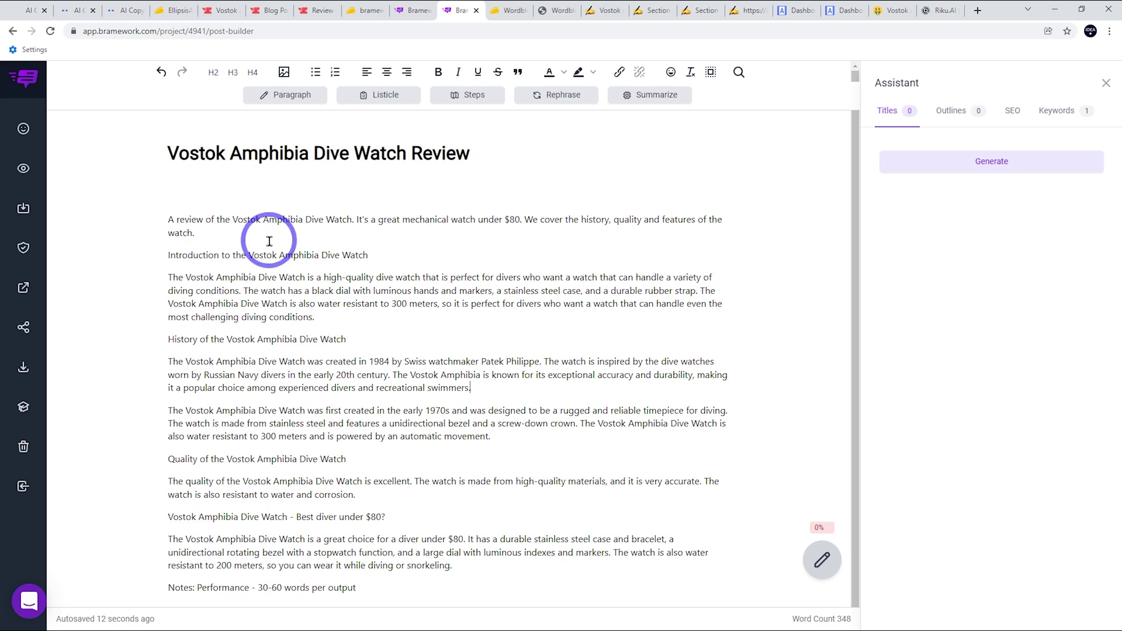
Delete the newly generated History paragraph, keeping the original one
{"action": "triple_click", "coordinate": [156, 401]}
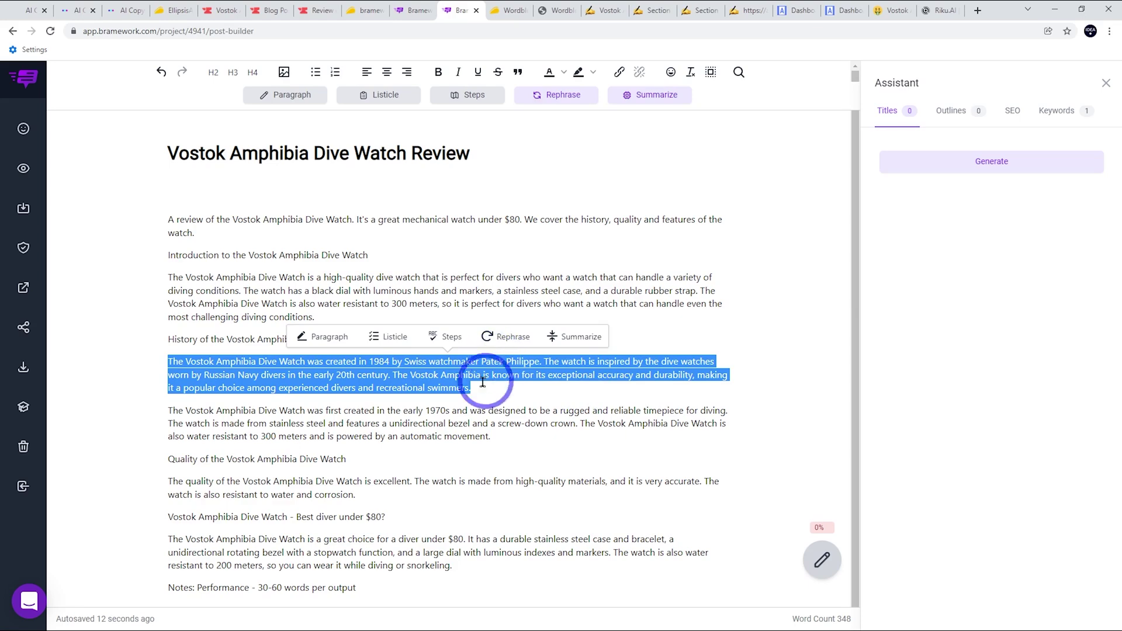
{"action": "key", "text": "BackSpace"}
{"action": "key", "text": "BackSpace"}
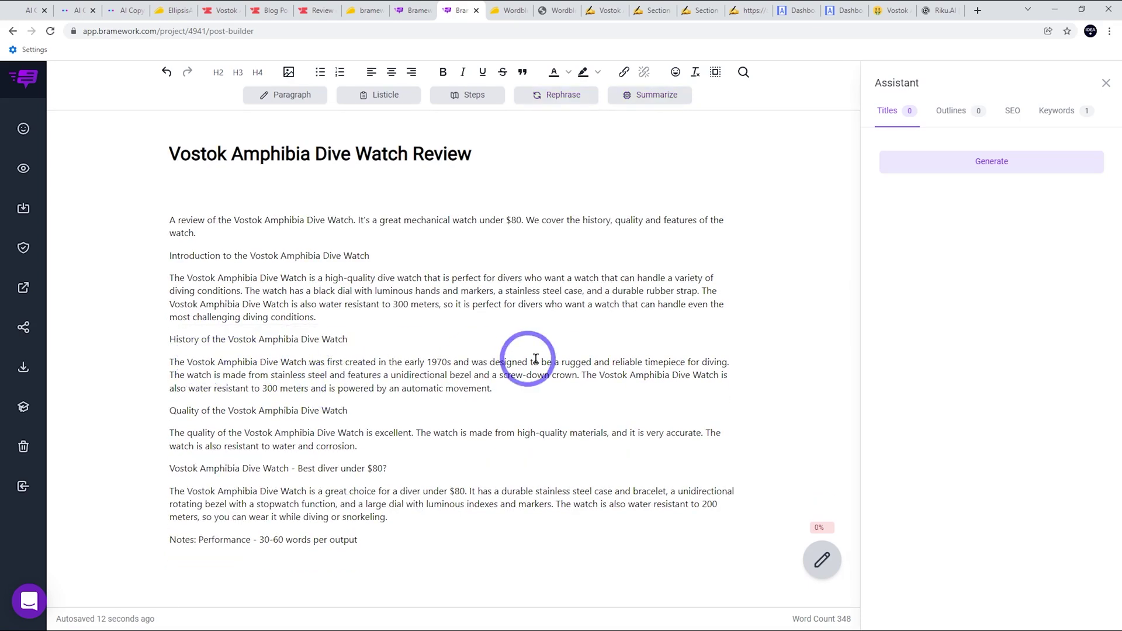
{"action": "left_click_drag", "start_coordinate": [524, 386], "coordinate": [170, 367]}
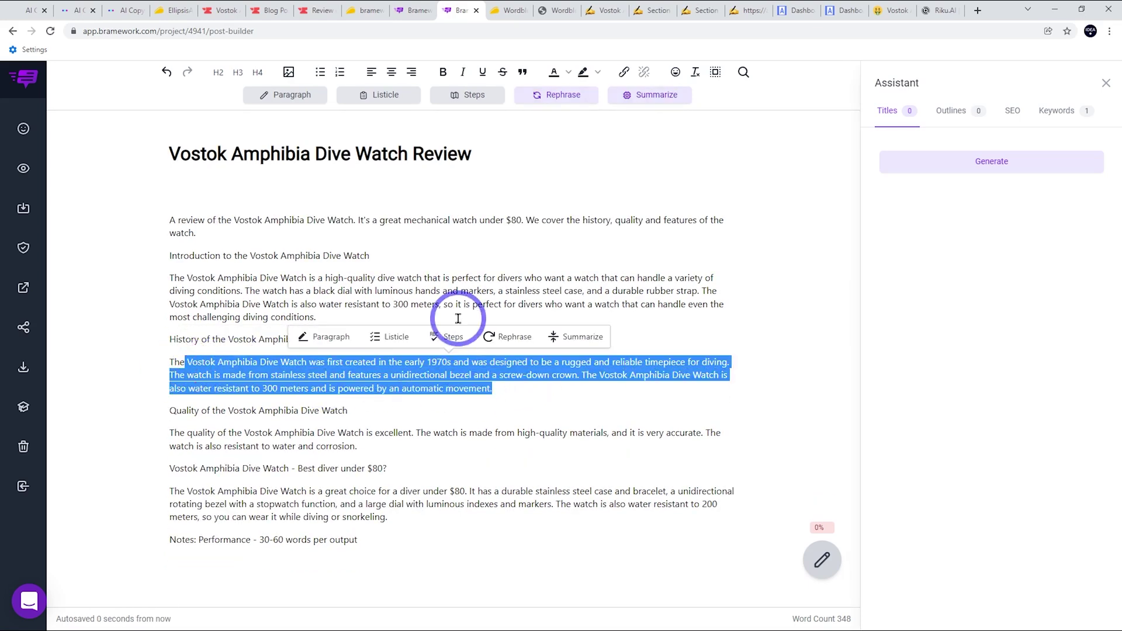
{"action": "left_click", "coordinate": [447, 416]}
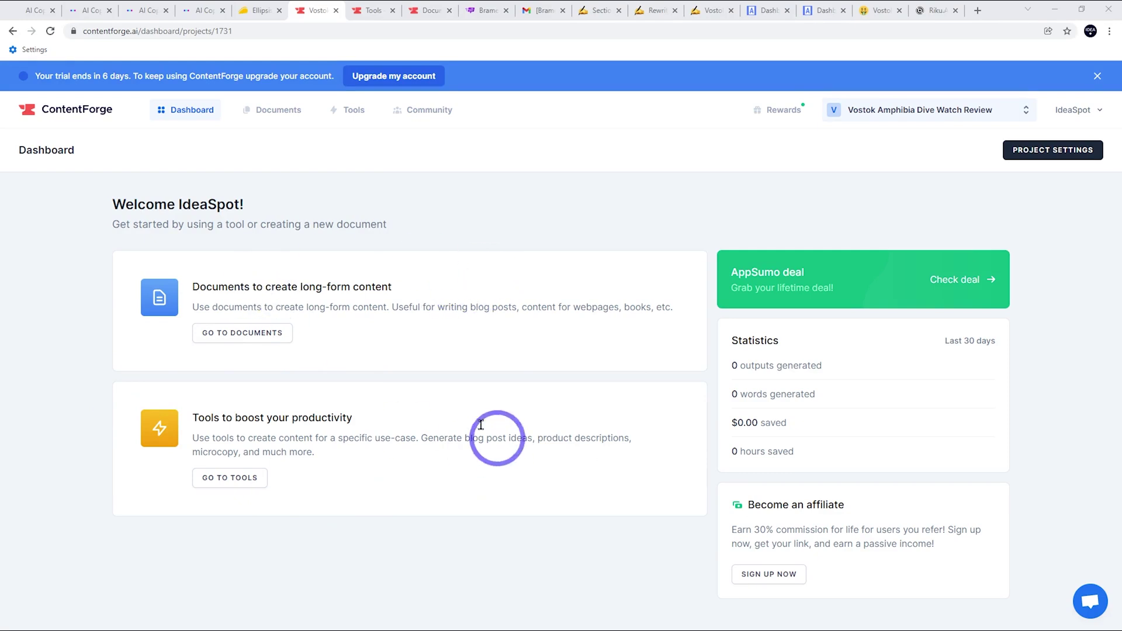
Glance at ContentForge's All tools list, then return to the Create a new document setup
{"action": "left_click", "coordinate": [370, 10]}
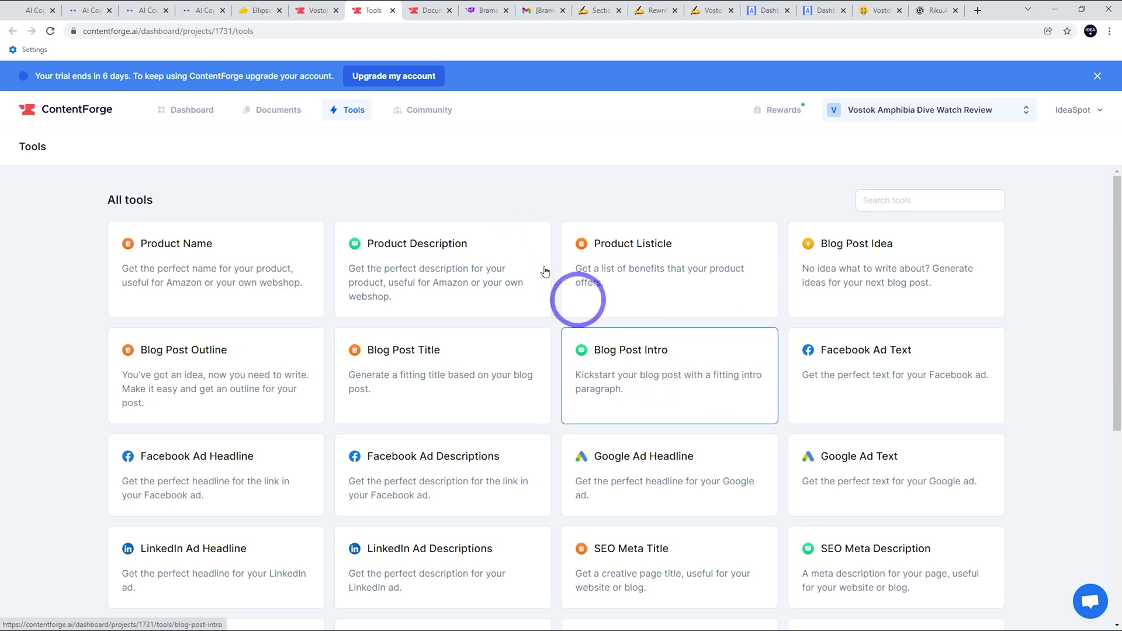
{"action": "left_click", "coordinate": [428, 10]}
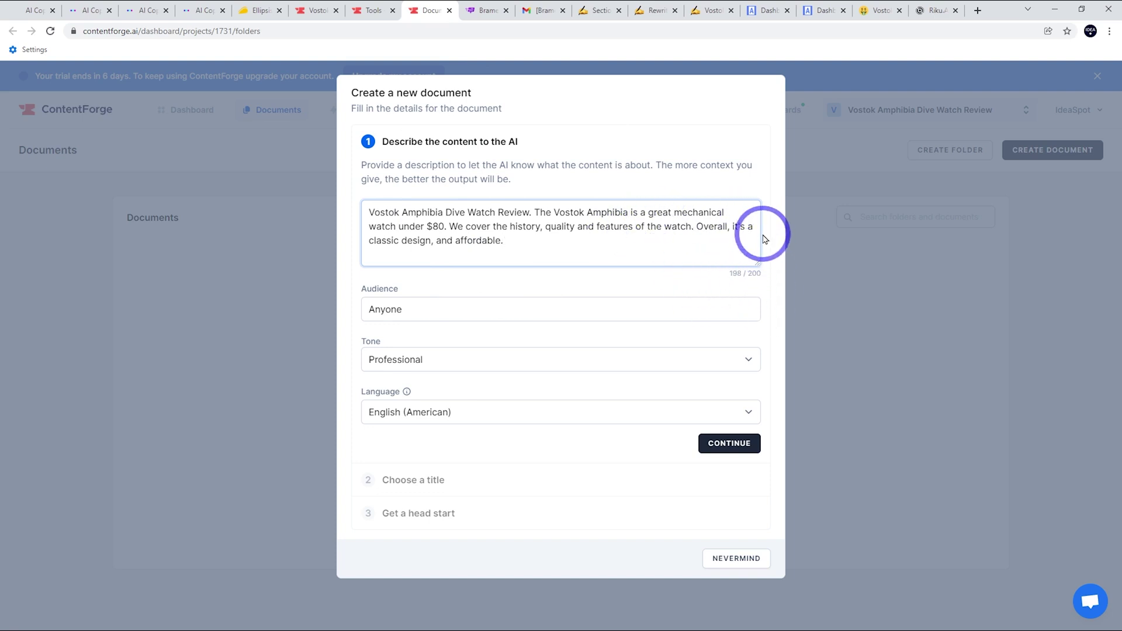
Keep Anyone audience and Professional tone, and accept the title 'Review of the Vostok Amphibia Dive Watch'
{"action": "left_click", "coordinate": [415, 309]}
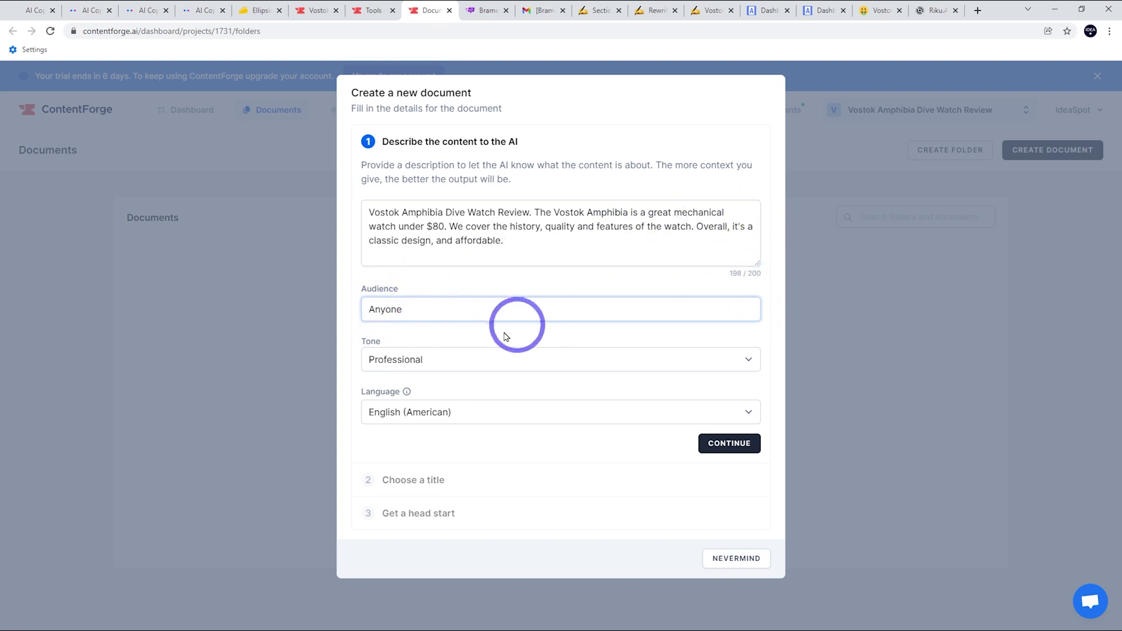
{"action": "left_click", "coordinate": [475, 372]}
{"action": "key", "text": "Escape"}
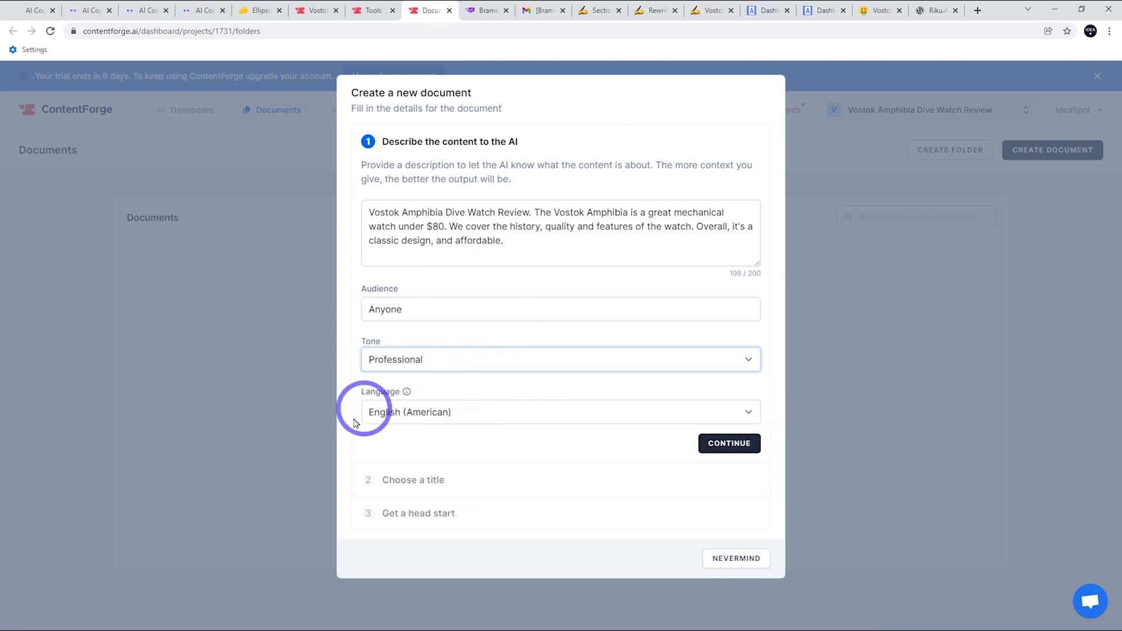
{"action": "left_click", "coordinate": [742, 443]}
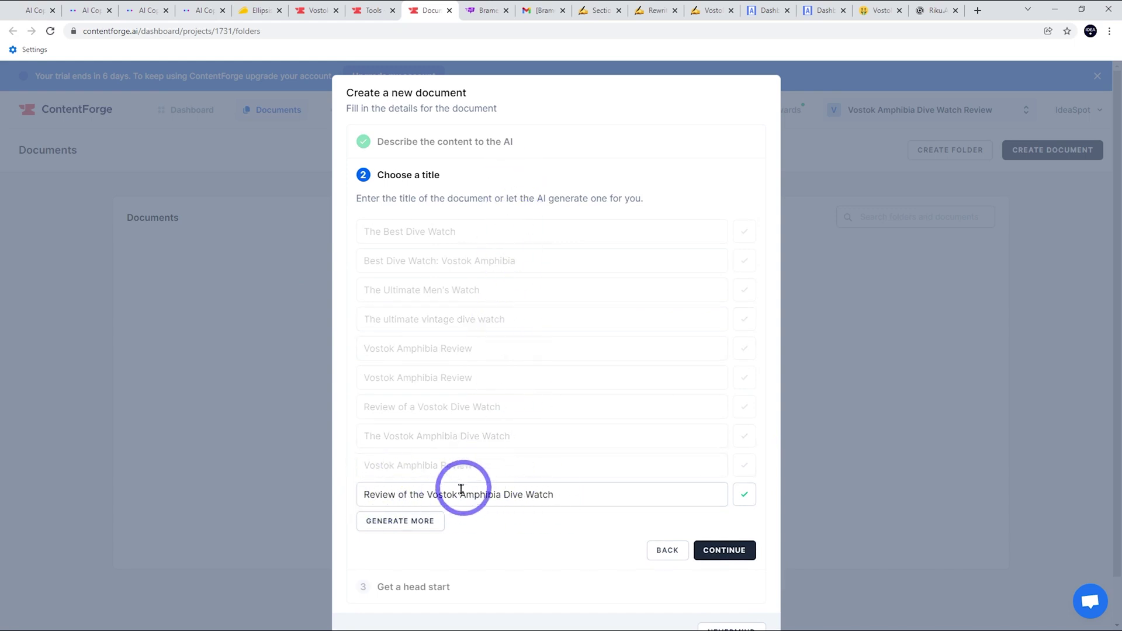
{"action": "scroll", "coordinate": [611, 465], "scroll_direction": "down", "scroll_amount": 2}
{"action": "left_click", "coordinate": [724, 500]}
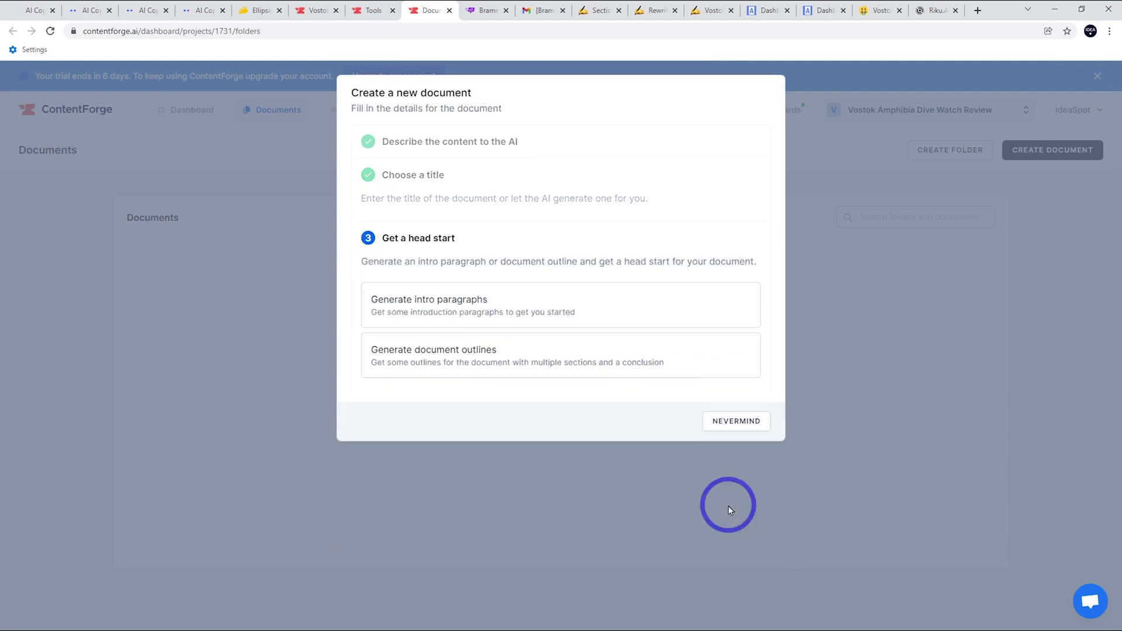
Generate intro paragraphs, pick the cult dive watch intro, and create the document
{"action": "left_click", "coordinate": [462, 286]}
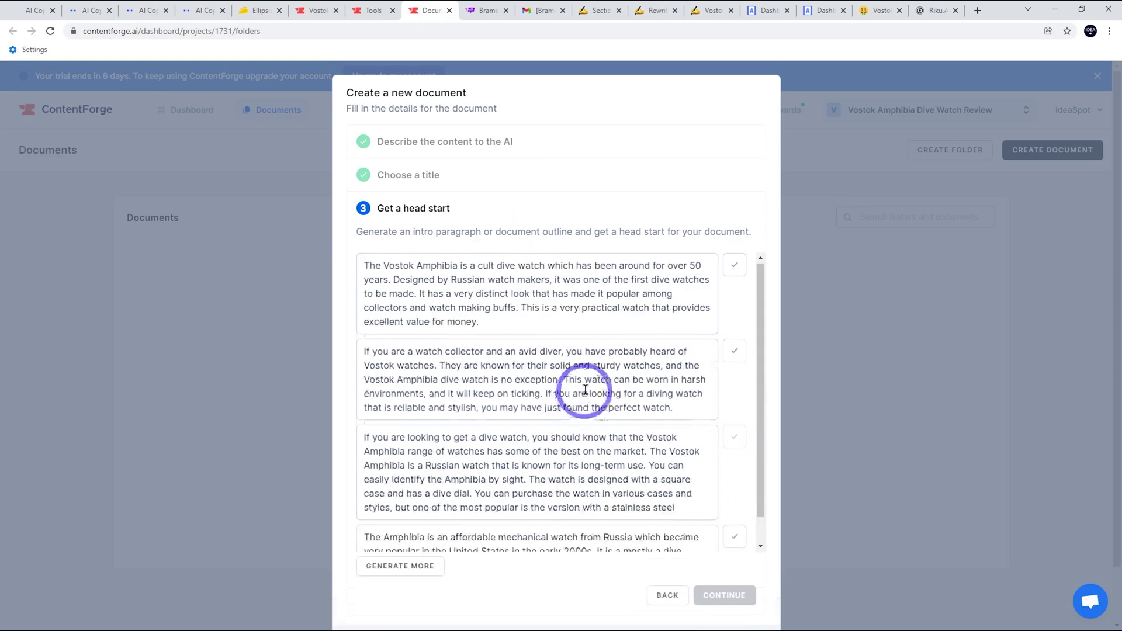
{"action": "scroll", "coordinate": [561, 374], "scroll_direction": "down", "scroll_amount": 3}
{"action": "scroll", "coordinate": [608, 397], "scroll_direction": "up", "scroll_amount": 3}
{"action": "scroll", "coordinate": [581, 370], "scroll_direction": "down", "scroll_amount": 3}
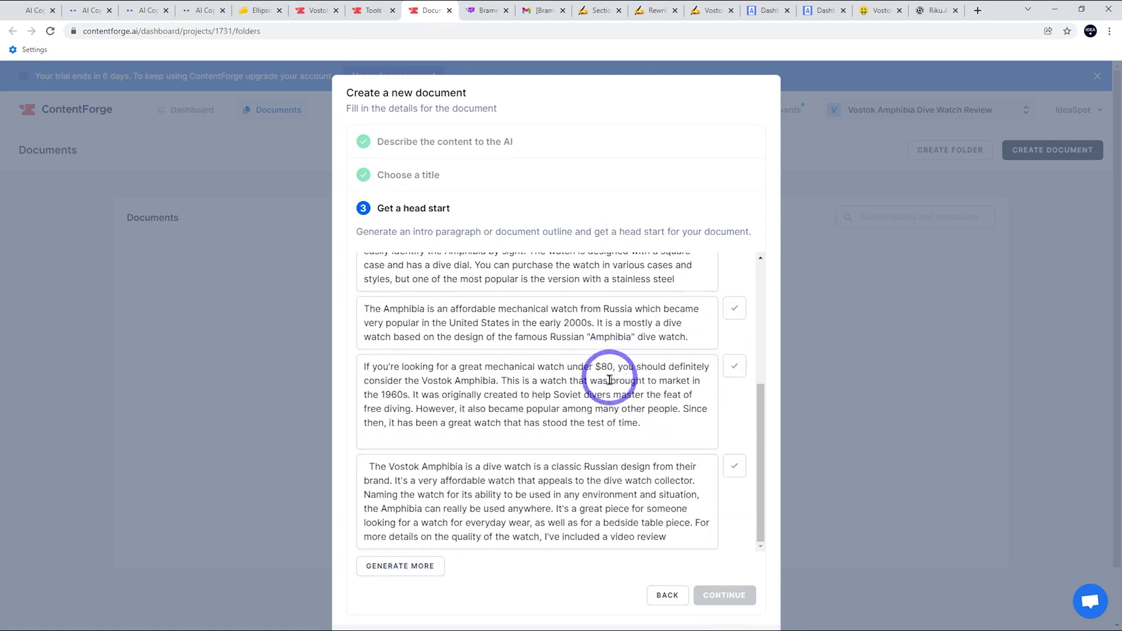
{"action": "scroll", "coordinate": [600, 381], "scroll_direction": "up", "scroll_amount": 3}
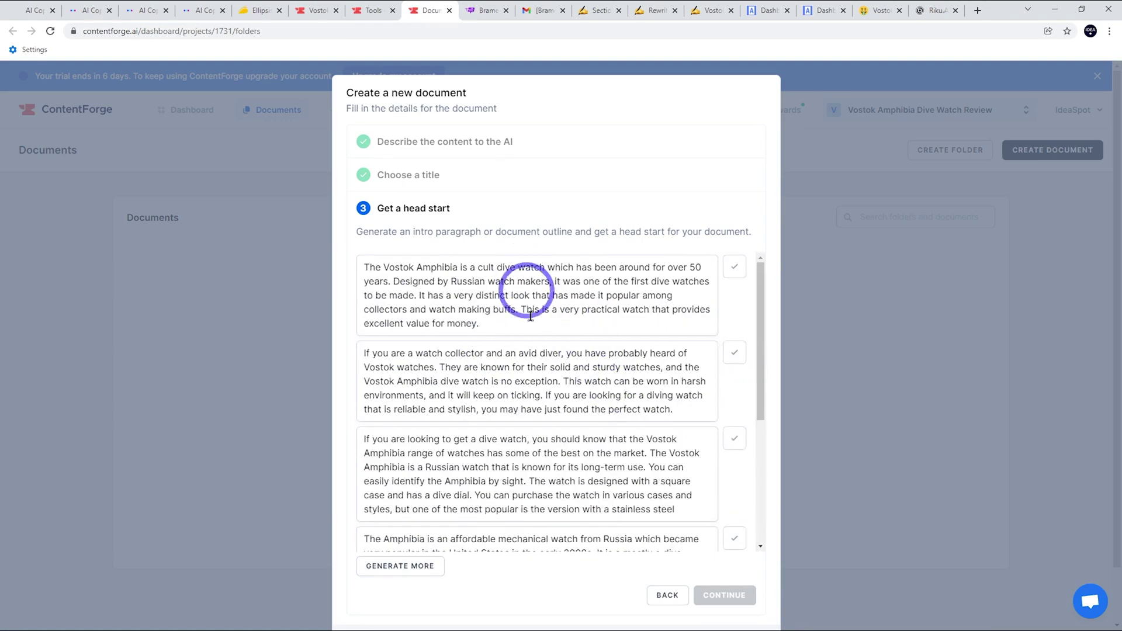
{"action": "scroll", "coordinate": [476, 292], "scroll_direction": "down", "scroll_amount": 3}
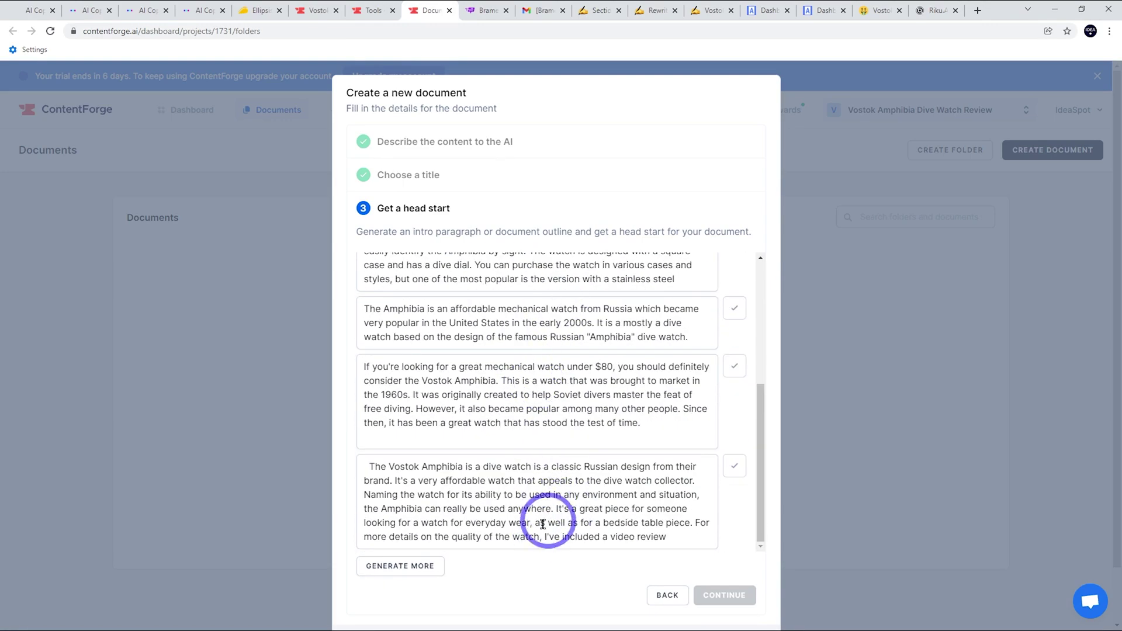
{"action": "scroll", "coordinate": [529, 529], "scroll_direction": "up", "scroll_amount": 5}
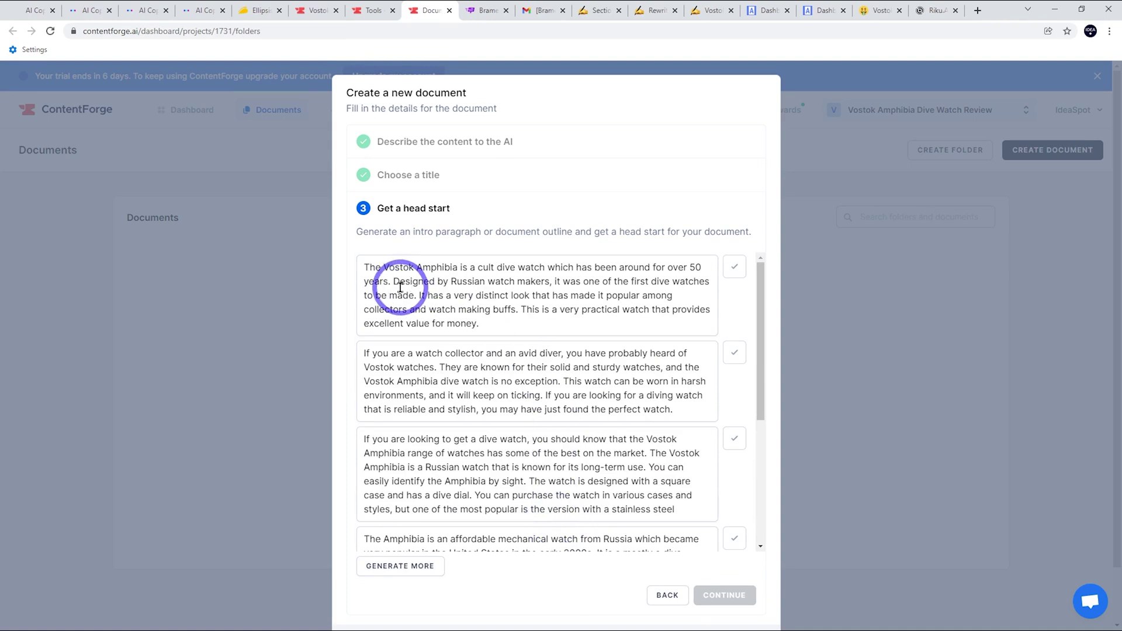
{"action": "left_click", "coordinate": [733, 267]}
{"action": "left_click", "coordinate": [719, 594]}
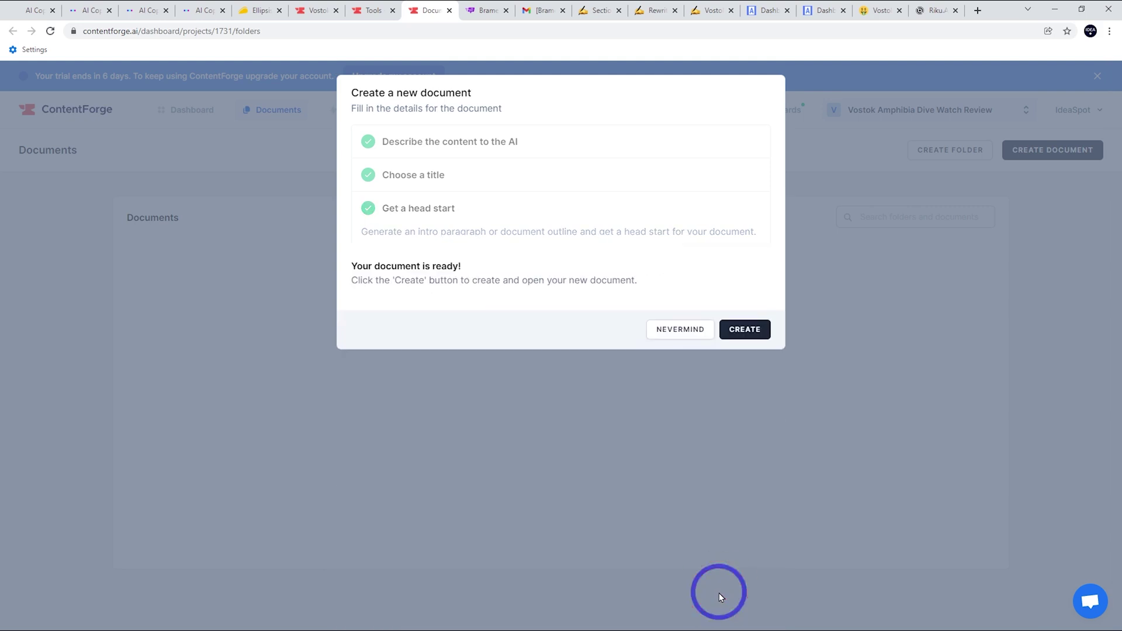
{"action": "left_click", "coordinate": [742, 311]}
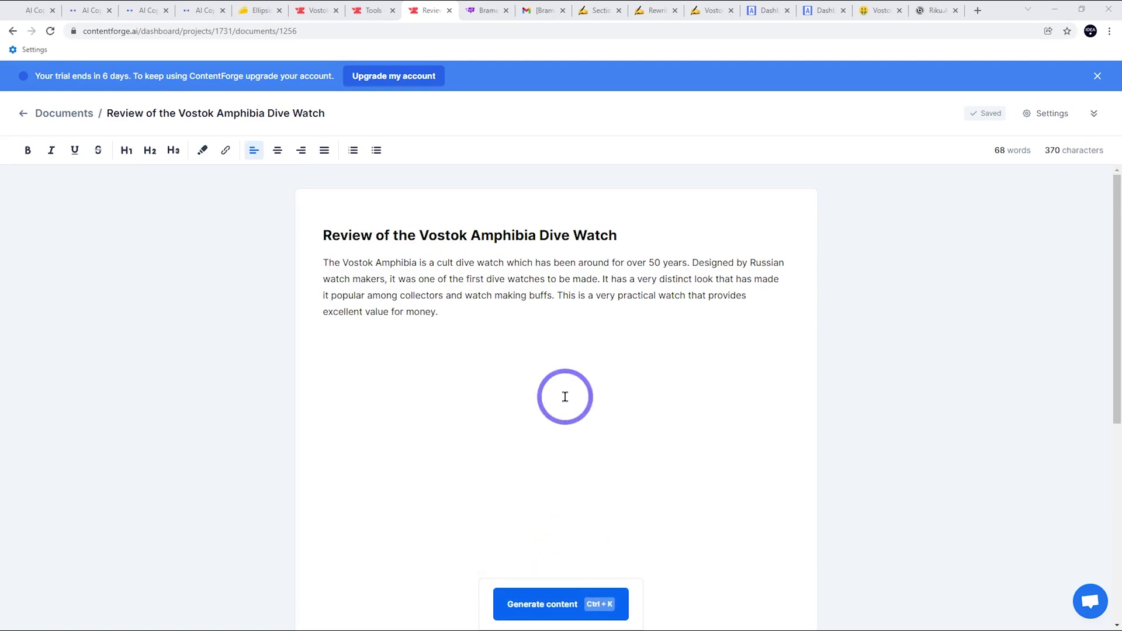
Have the AI extend the review twice, adding text on its classic design, steel case and crown
{"action": "left_click", "coordinate": [556, 366]}
{"action": "key", "text": "ctrl+k"}
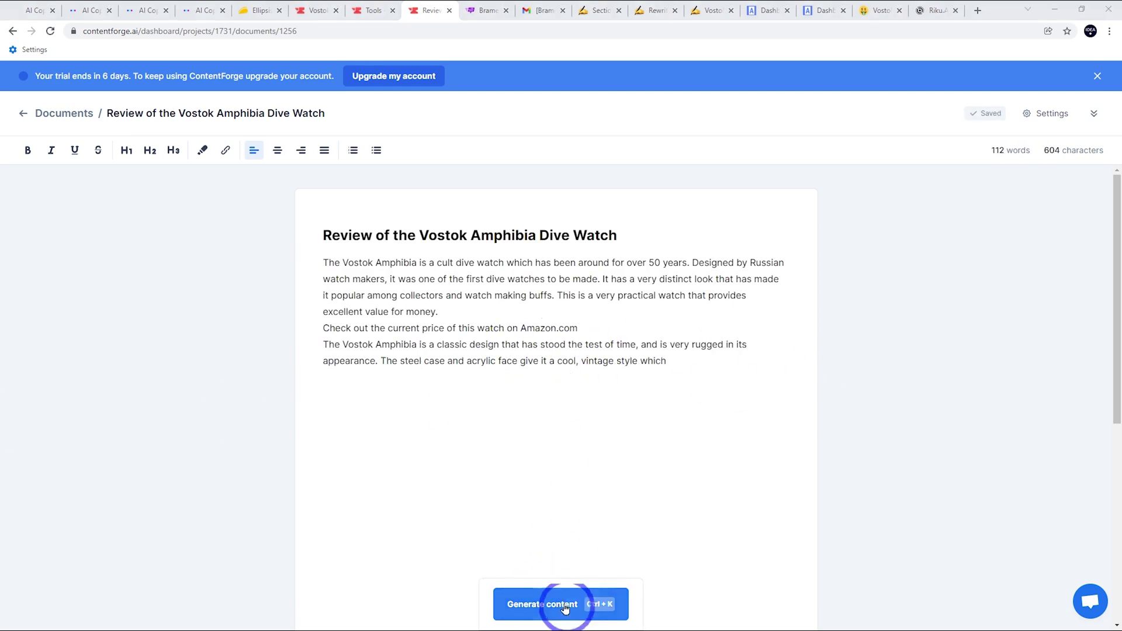
{"action": "left_click", "coordinate": [688, 366]}
{"action": "key", "text": "ctrl+k"}
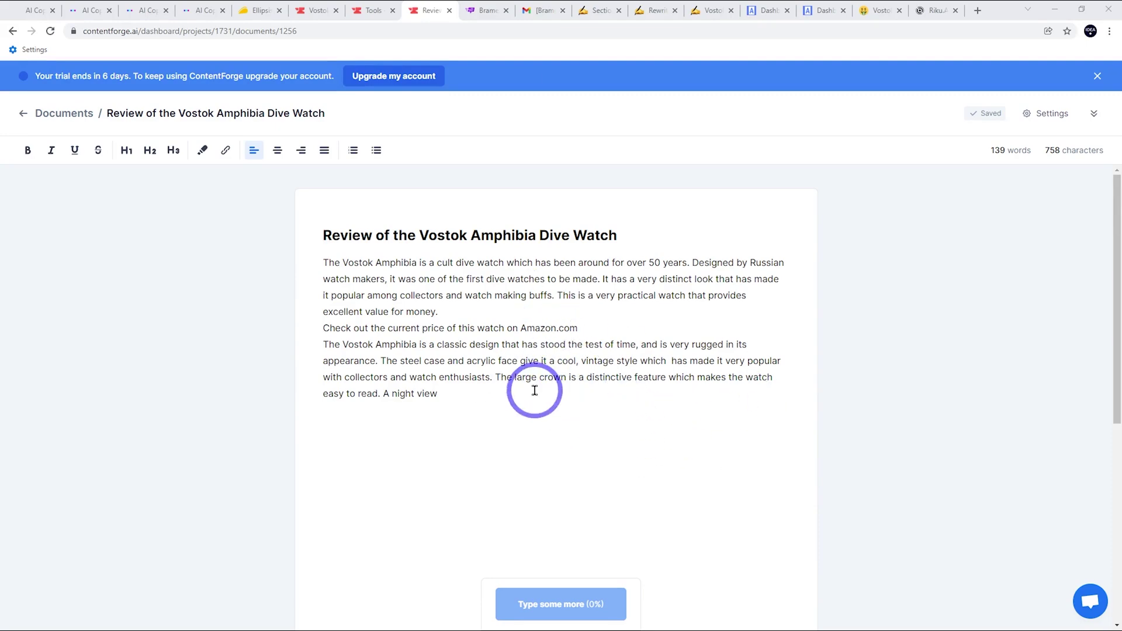
{"action": "left_click", "coordinate": [374, 8]}
Generate Blog Post Intro options for the history of the Vostok Amphibia Dive Watch
{"action": "left_click", "coordinate": [617, 348]}
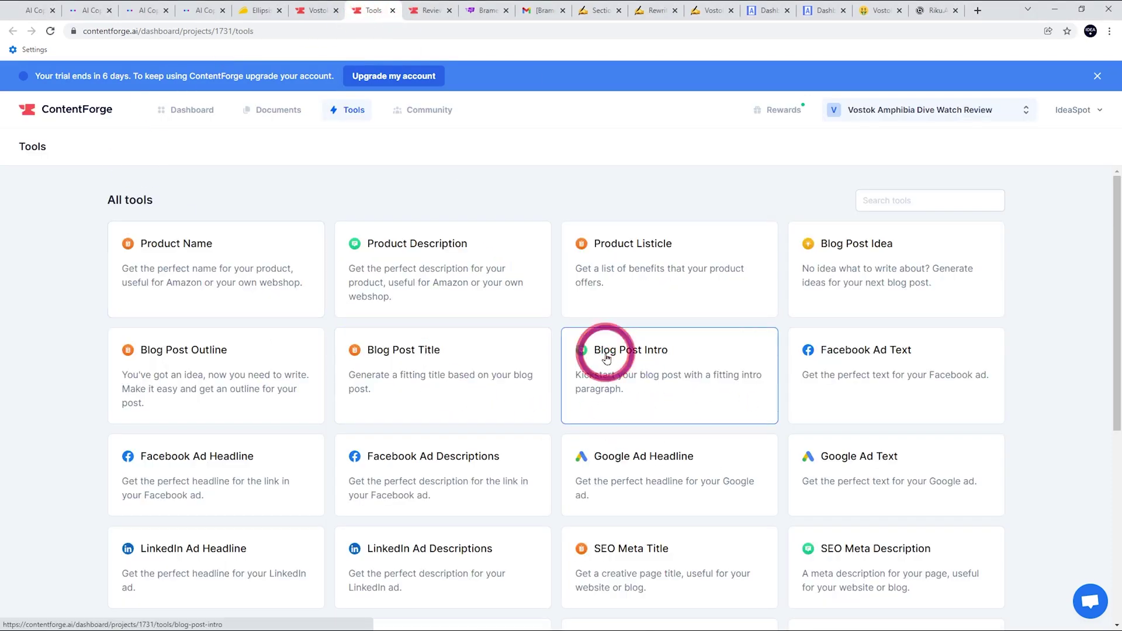
{"action": "type", "text": "History of the Vostok Amphibia Dive Watch"}
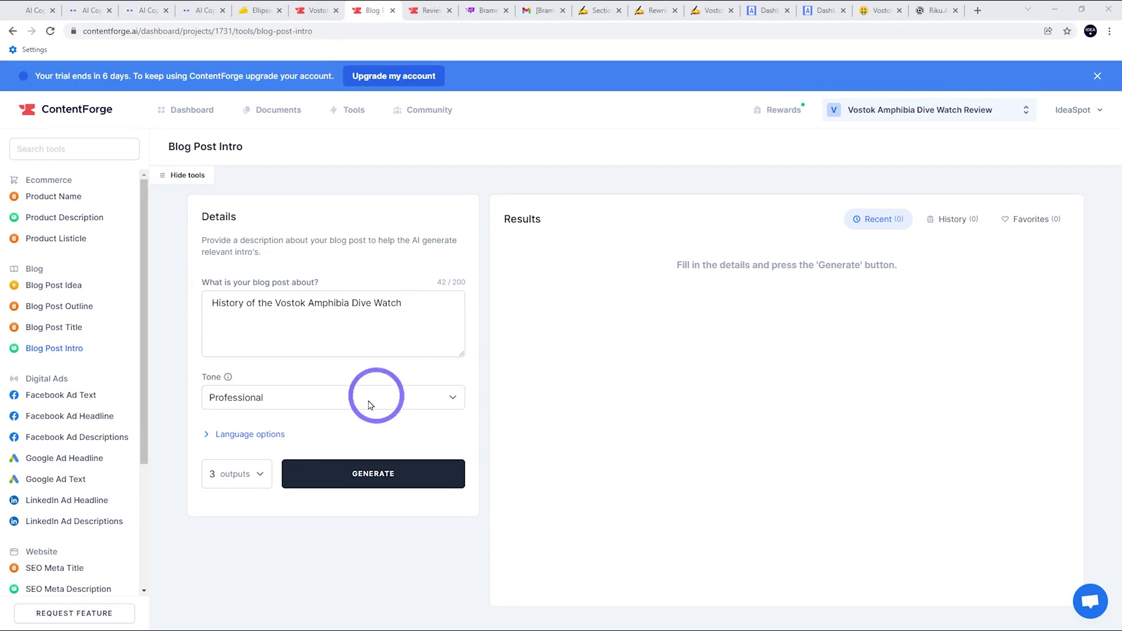
{"action": "left_click", "coordinate": [401, 474]}
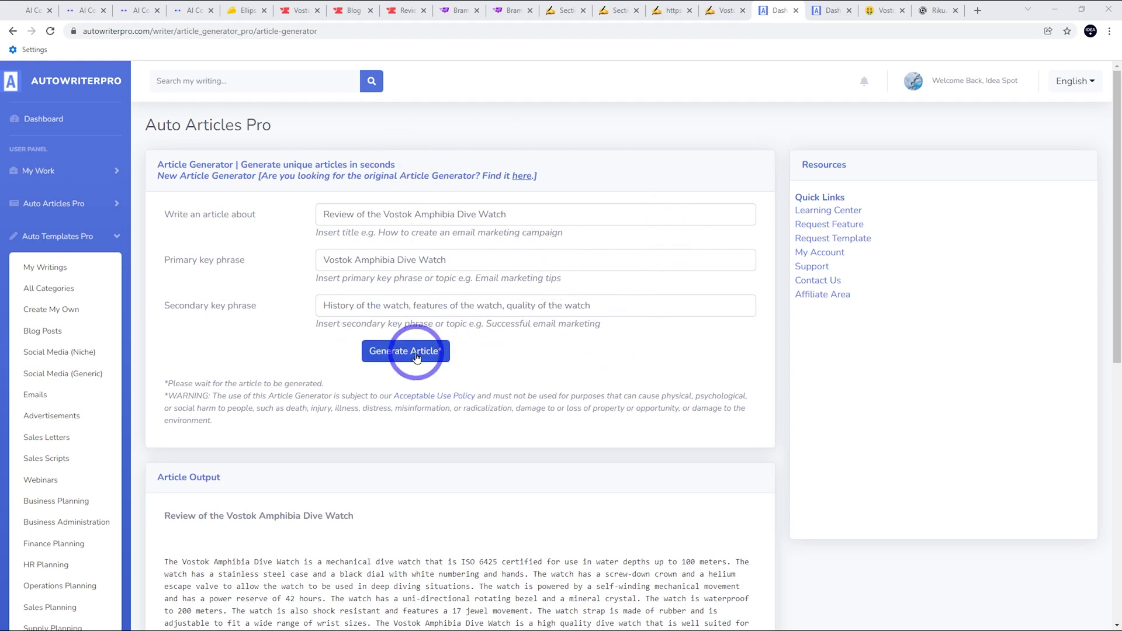
{"action": "scroll", "coordinate": [412, 357], "scroll_direction": "down", "scroll_amount": 7}
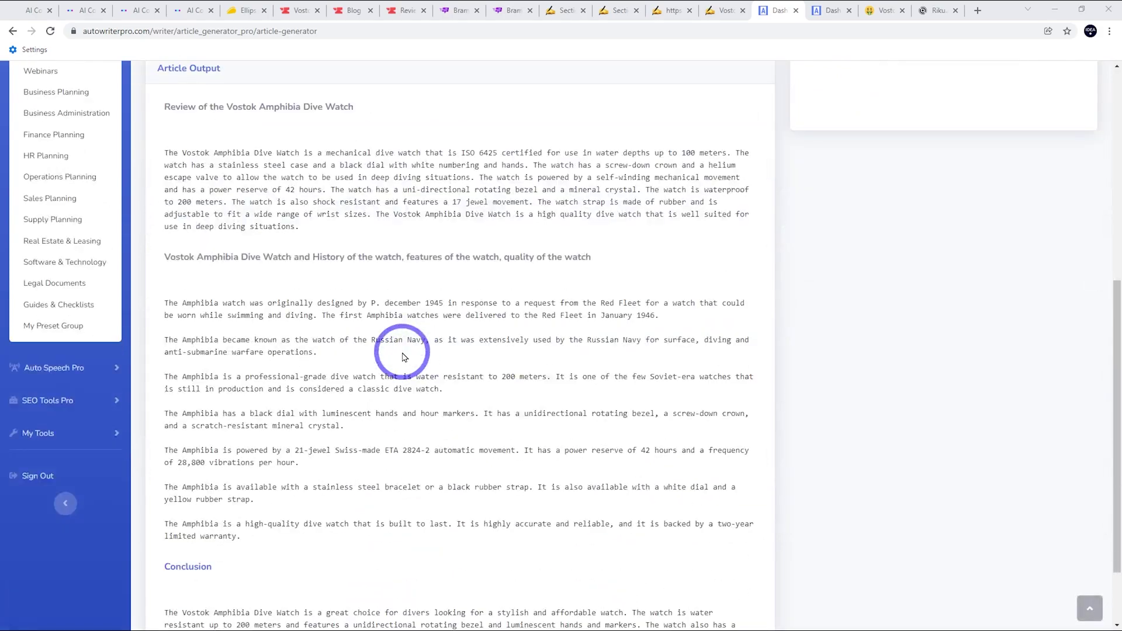
{"action": "scroll", "coordinate": [402, 358], "scroll_direction": "down", "scroll_amount": 2}
{"action": "scroll", "coordinate": [406, 430], "scroll_direction": "up", "scroll_amount": 3}
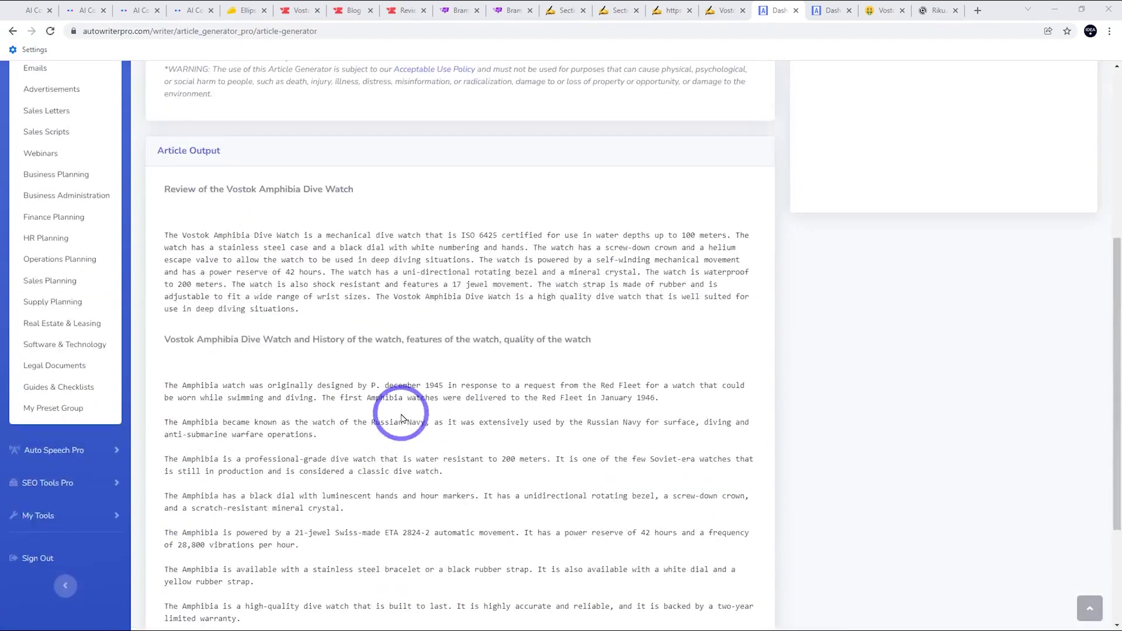
{"action": "scroll", "coordinate": [402, 418], "scroll_direction": "up", "scroll_amount": 2}
{"action": "scroll", "coordinate": [379, 380], "scroll_direction": "up", "scroll_amount": 4}
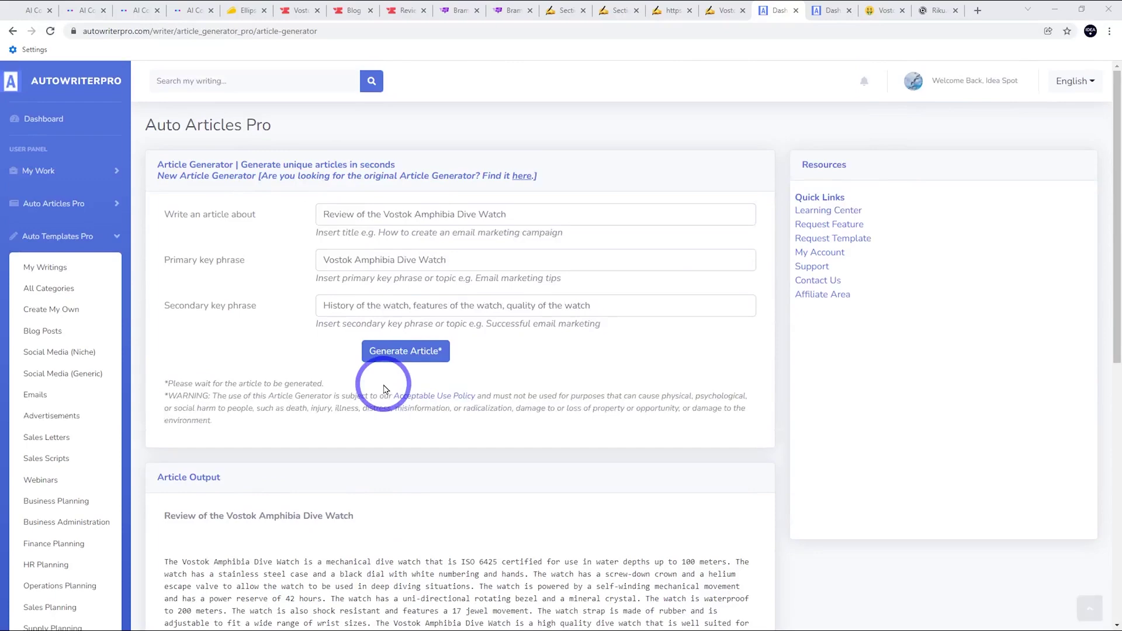
{"action": "scroll", "coordinate": [363, 296], "scroll_direction": "down", "scroll_amount": 7}
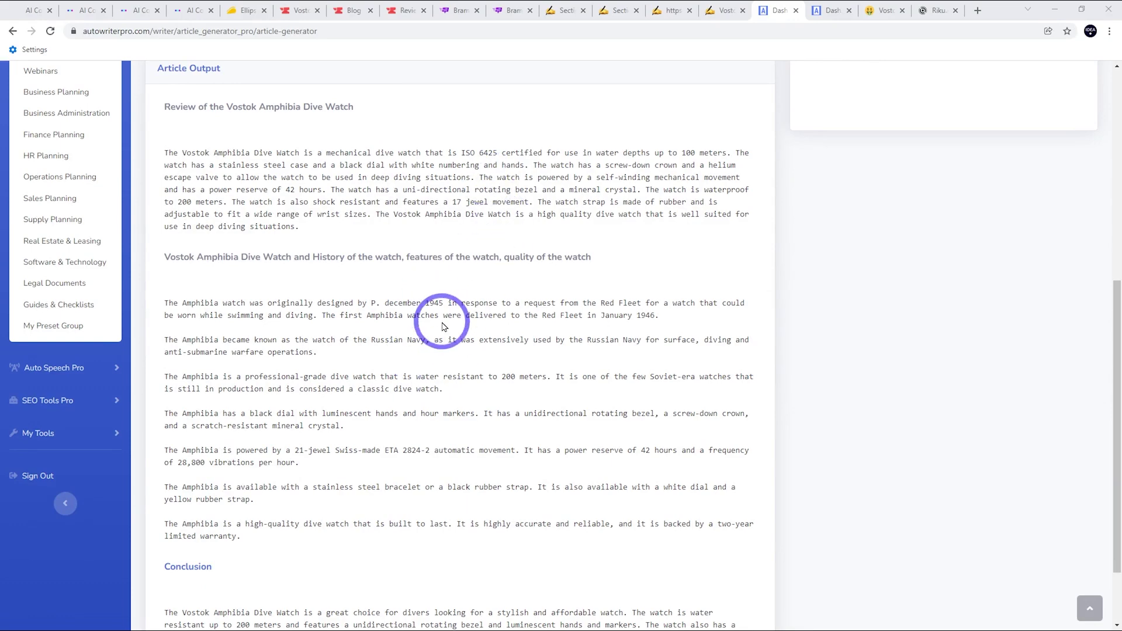
{"action": "scroll", "coordinate": [443, 326], "scroll_direction": "down", "scroll_amount": 2}
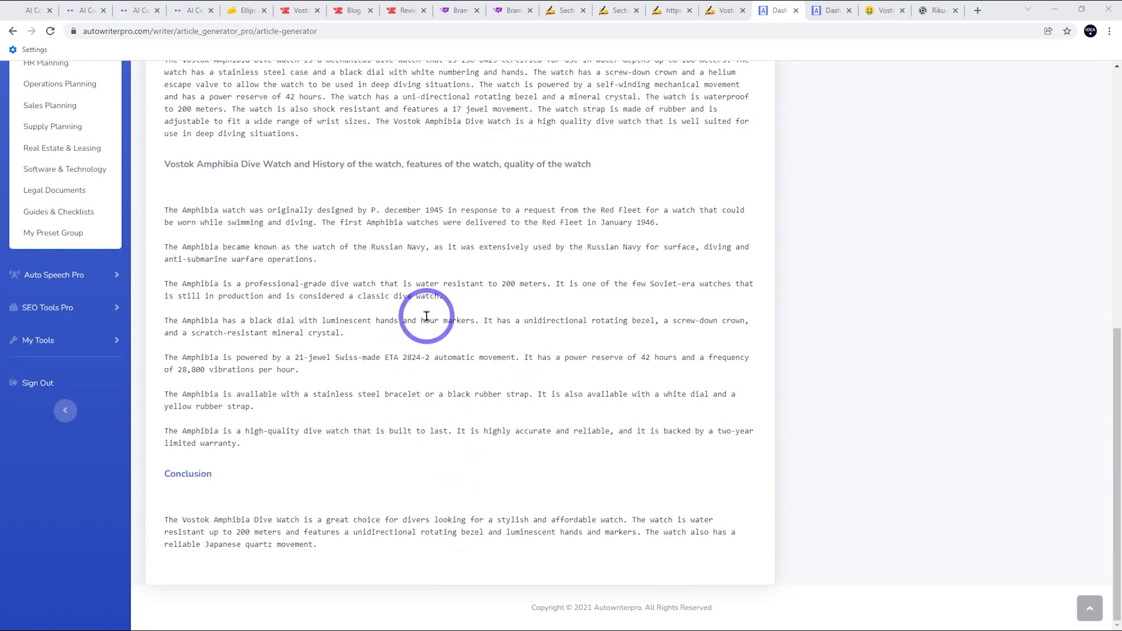
{"action": "scroll", "coordinate": [427, 316], "scroll_direction": "up", "scroll_amount": 9}
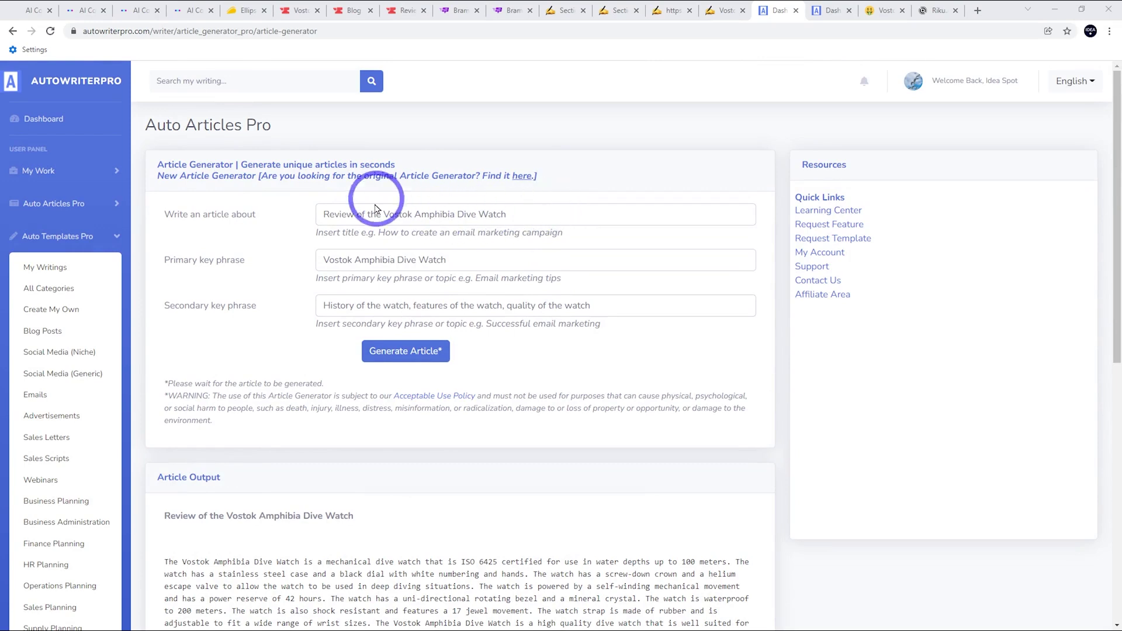
{"action": "left_click", "coordinate": [826, 10]}
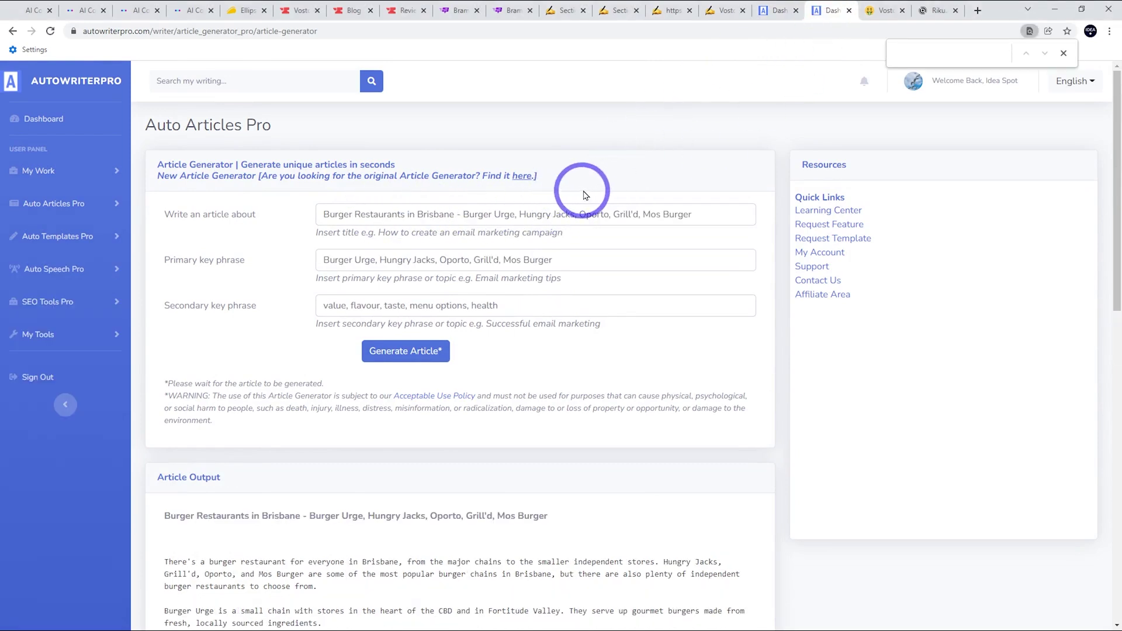
{"action": "scroll", "coordinate": [575, 222], "scroll_direction": "down", "scroll_amount": 5}
{"action": "scroll", "coordinate": [373, 327], "scroll_direction": "down", "scroll_amount": 3}
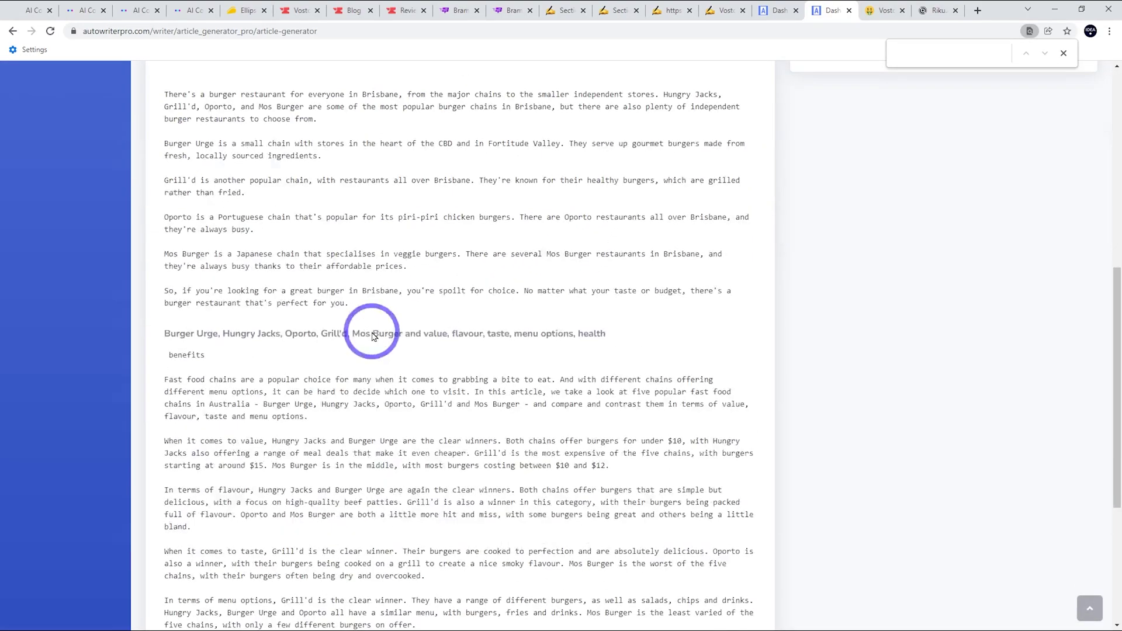
{"action": "scroll", "coordinate": [376, 327], "scroll_direction": "down", "scroll_amount": 5}
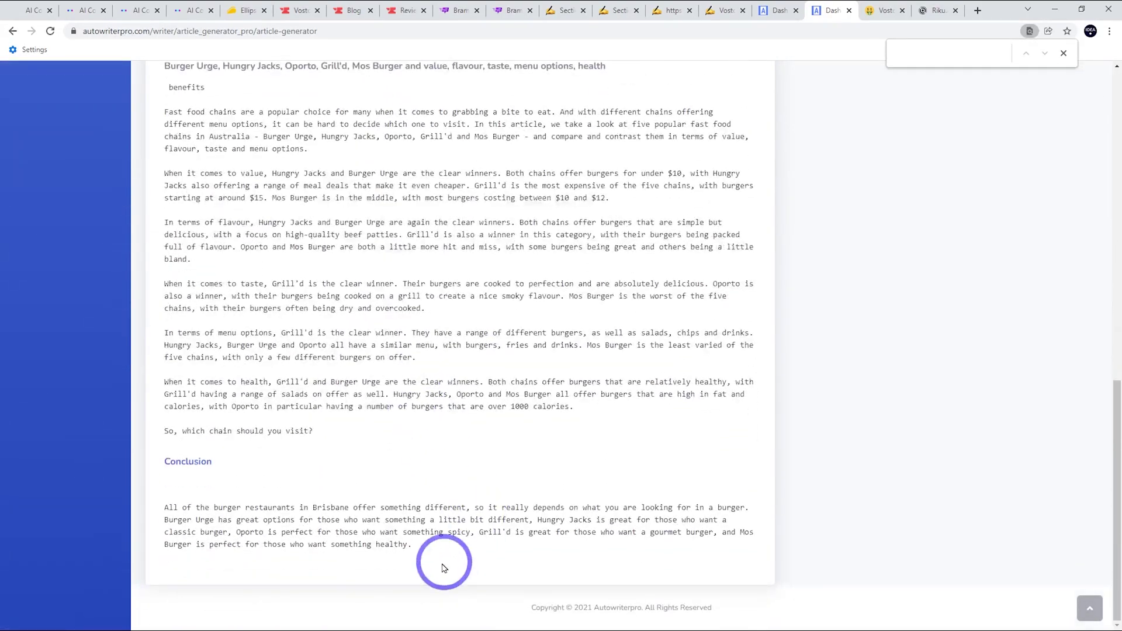
{"action": "scroll", "coordinate": [432, 555], "scroll_direction": "up", "scroll_amount": 20}
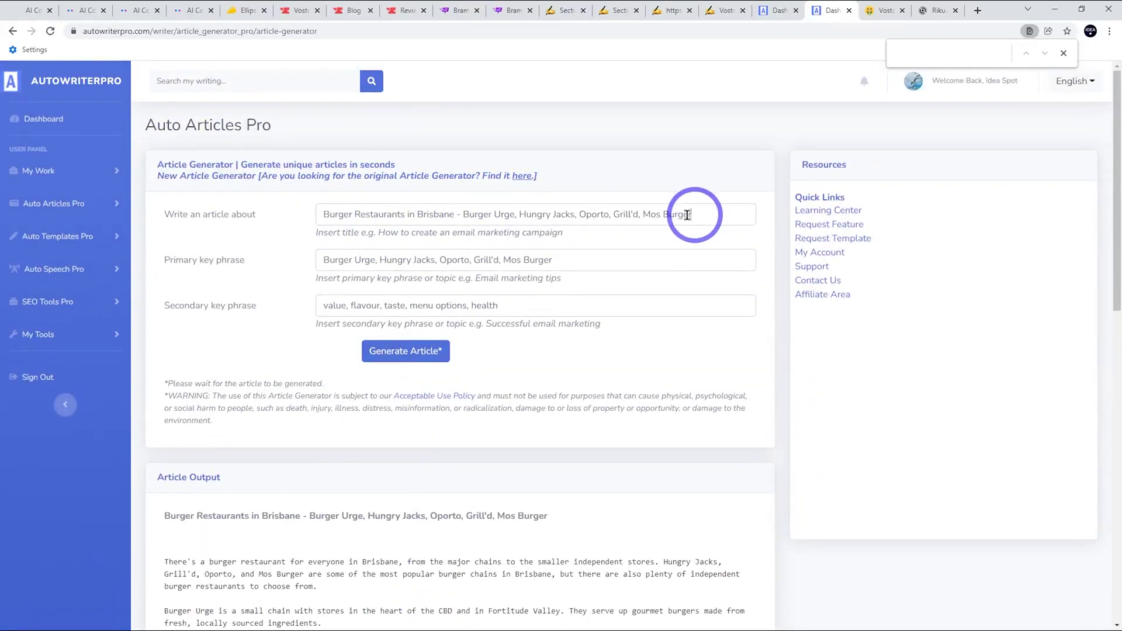
{"action": "left_click_drag", "start_coordinate": [687, 215], "coordinate": [463, 209]}
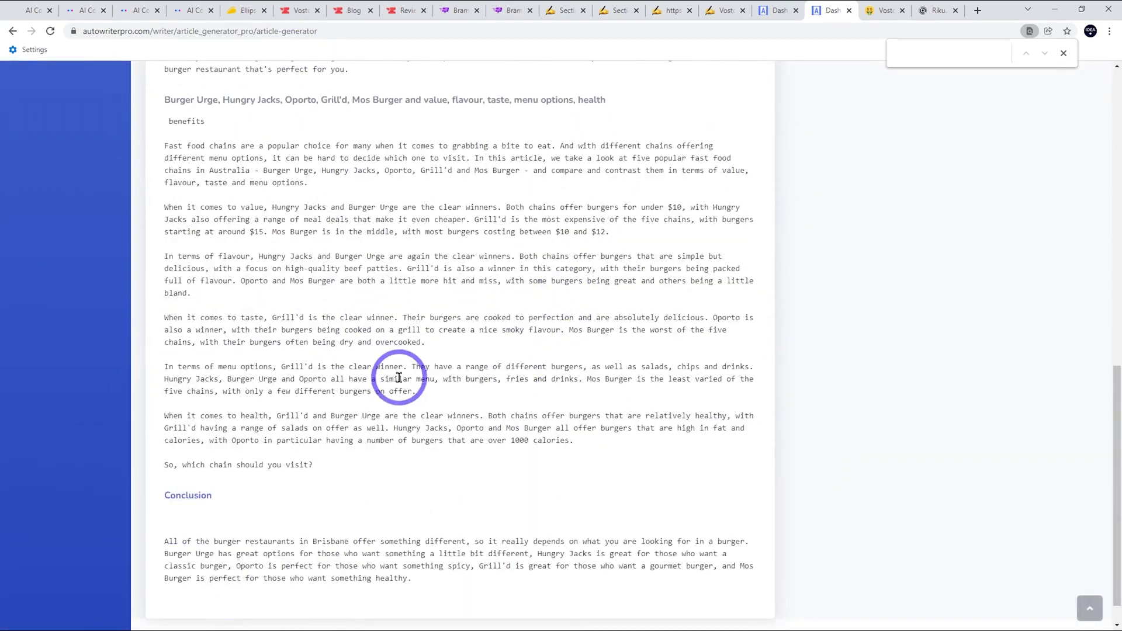
{"action": "scroll", "coordinate": [401, 374], "scroll_direction": "up", "scroll_amount": 4}
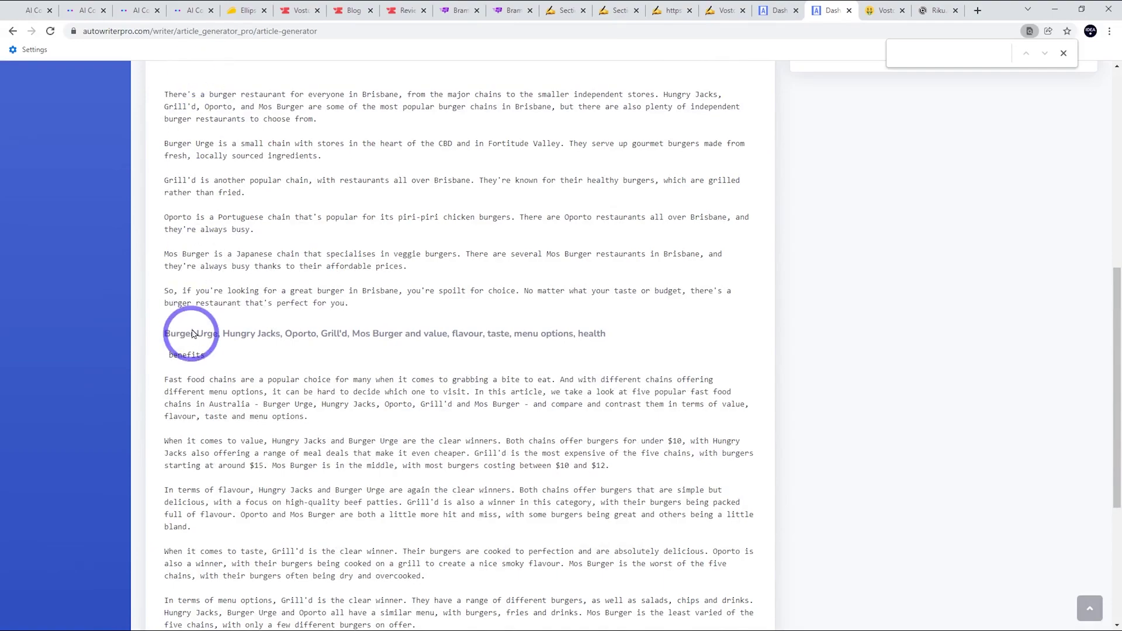
{"action": "scroll", "coordinate": [209, 287], "scroll_direction": "down", "scroll_amount": 4}
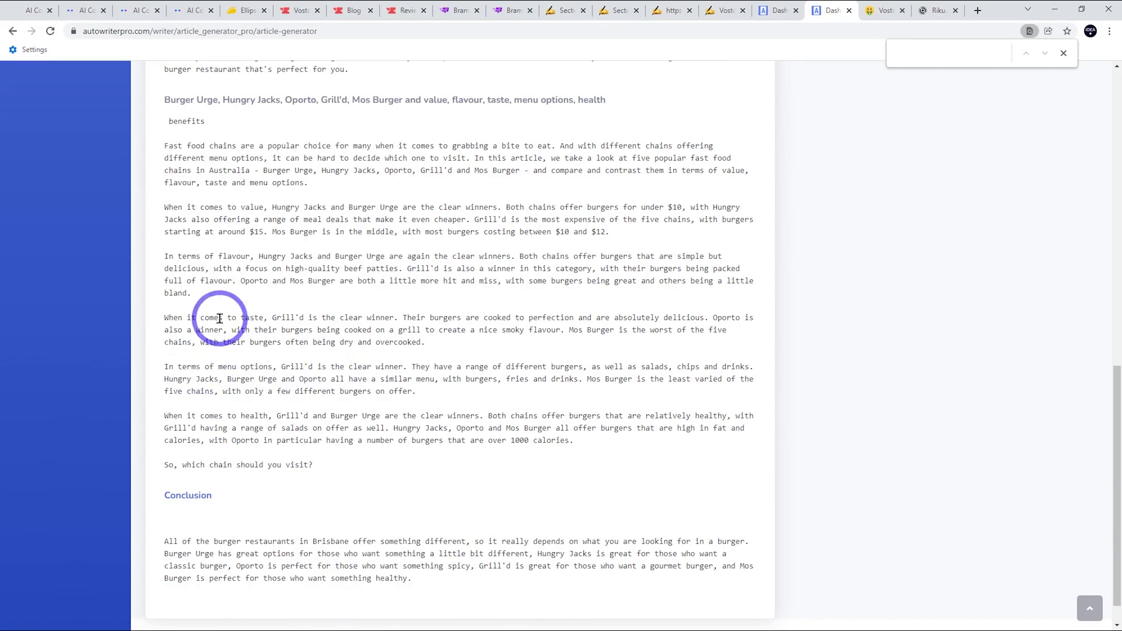
{"action": "left_click_drag", "start_coordinate": [213, 318], "coordinate": [353, 330]}
{"action": "left_click_drag", "start_coordinate": [183, 416], "coordinate": [335, 416]}
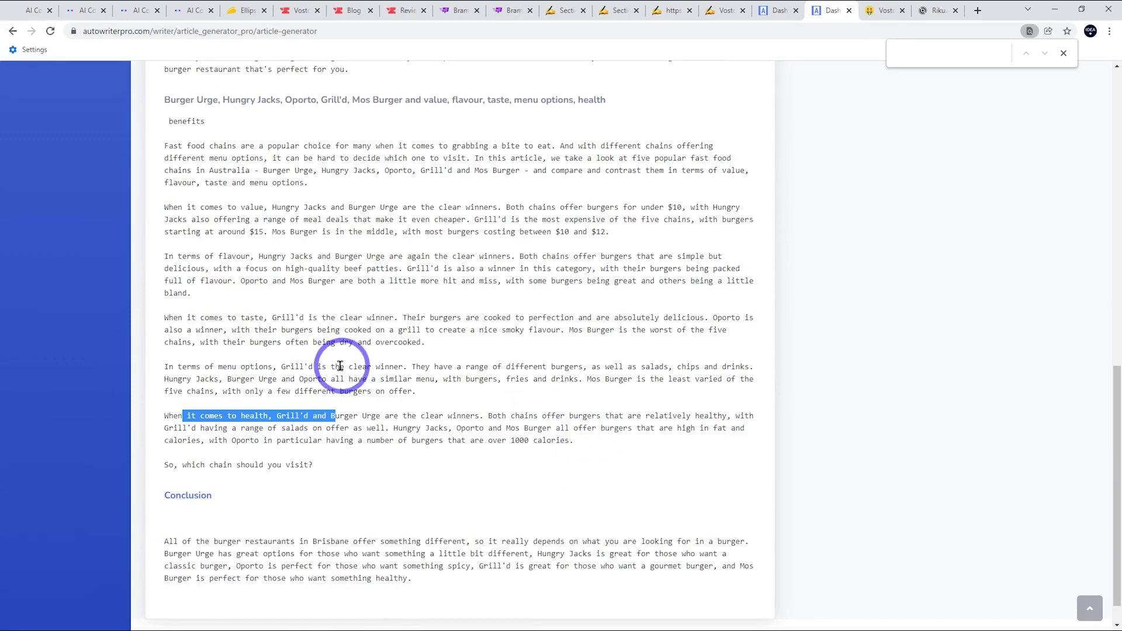
{"action": "triple_click", "coordinate": [218, 204]}
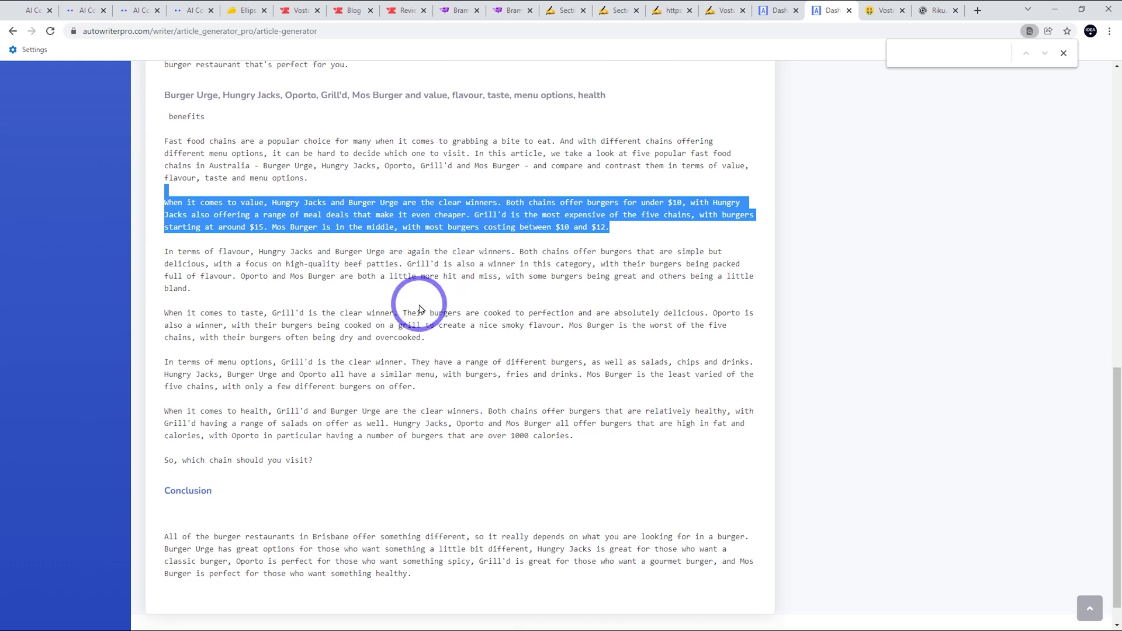
{"action": "scroll", "coordinate": [475, 374], "scroll_direction": "down", "scroll_amount": 1}
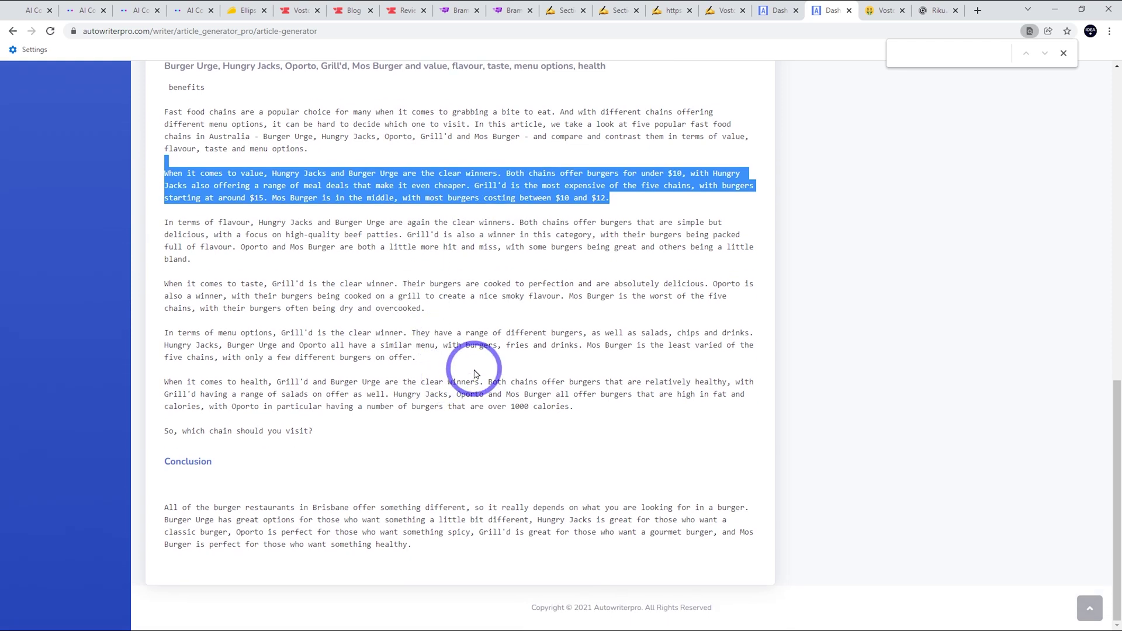
{"action": "scroll", "coordinate": [517, 429], "scroll_direction": "up", "scroll_amount": 2}
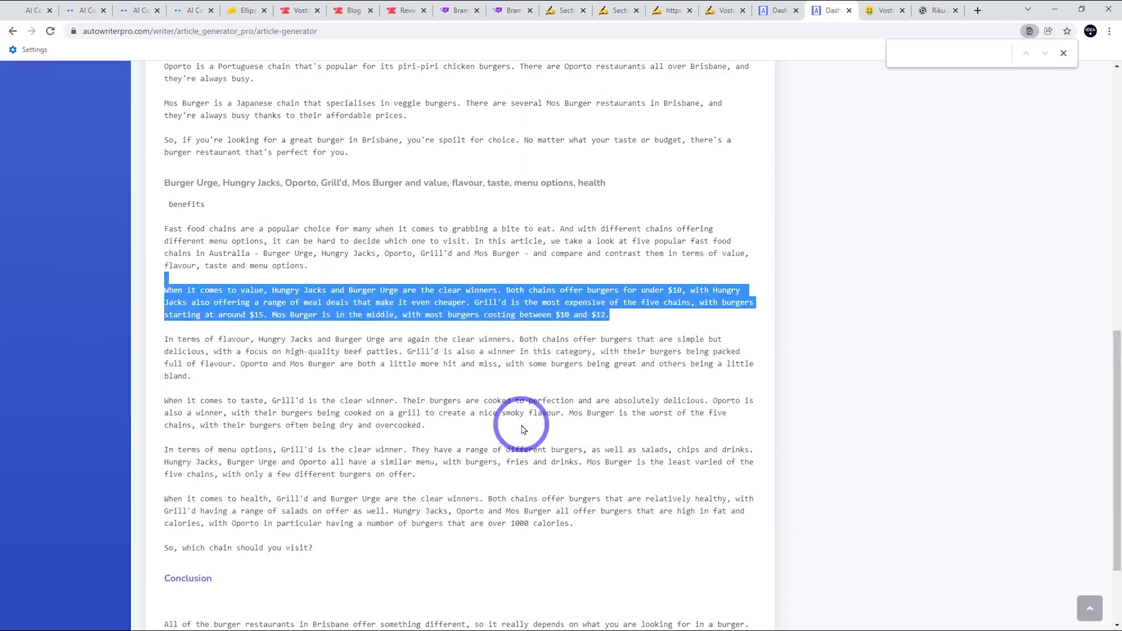
{"action": "scroll", "coordinate": [522, 430], "scroll_direction": "up", "scroll_amount": 2}
{"action": "scroll", "coordinate": [523, 429], "scroll_direction": "up", "scroll_amount": 9}
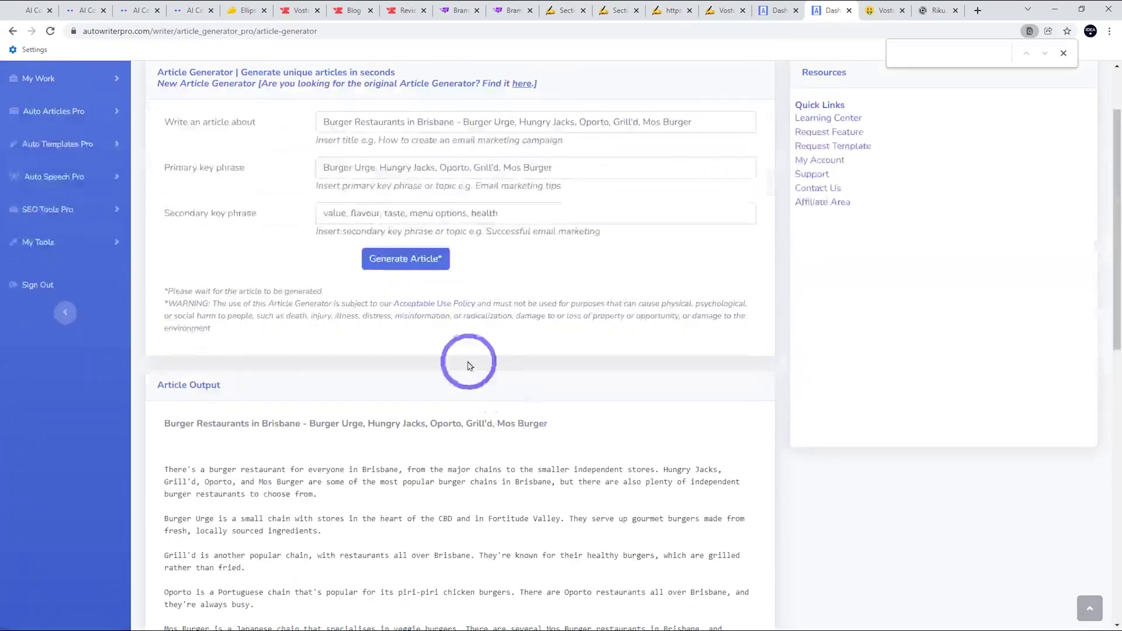
{"action": "left_click", "coordinate": [763, 11]}
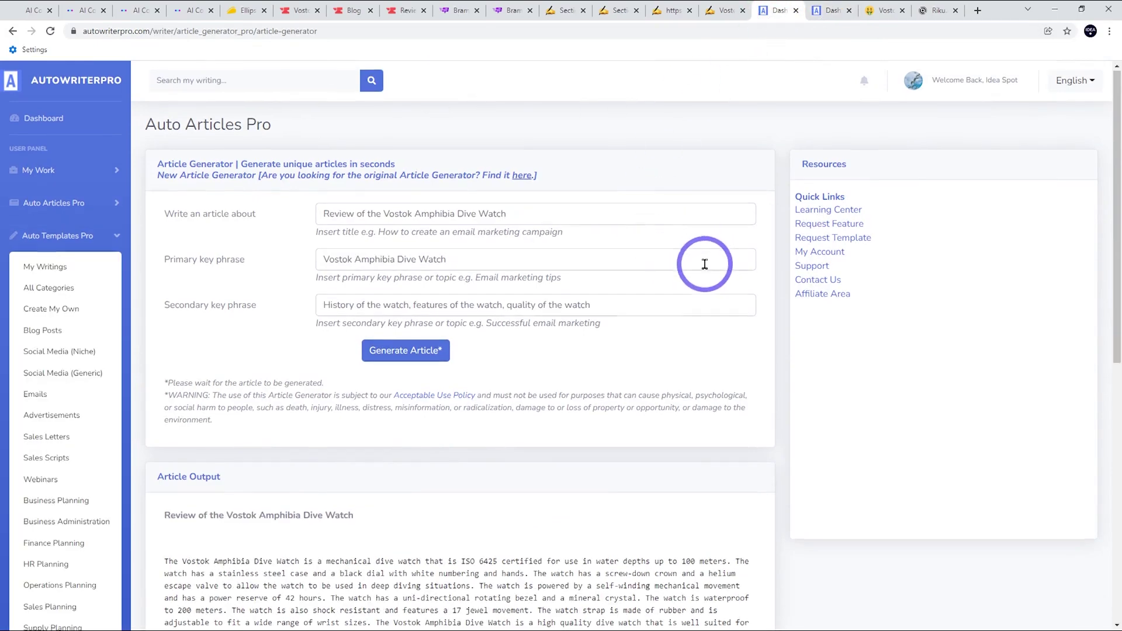
{"action": "scroll", "coordinate": [706, 260], "scroll_direction": "down", "scroll_amount": 3}
{"action": "scroll", "coordinate": [572, 381], "scroll_direction": "up", "scroll_amount": 3}
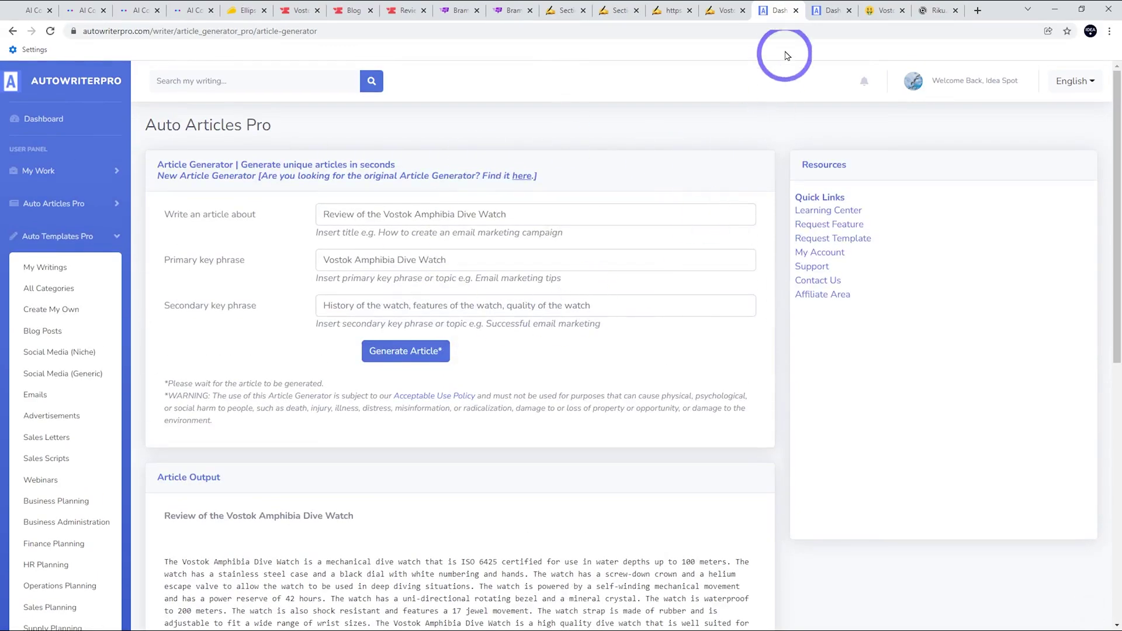
{"action": "left_click", "coordinate": [829, 11]}
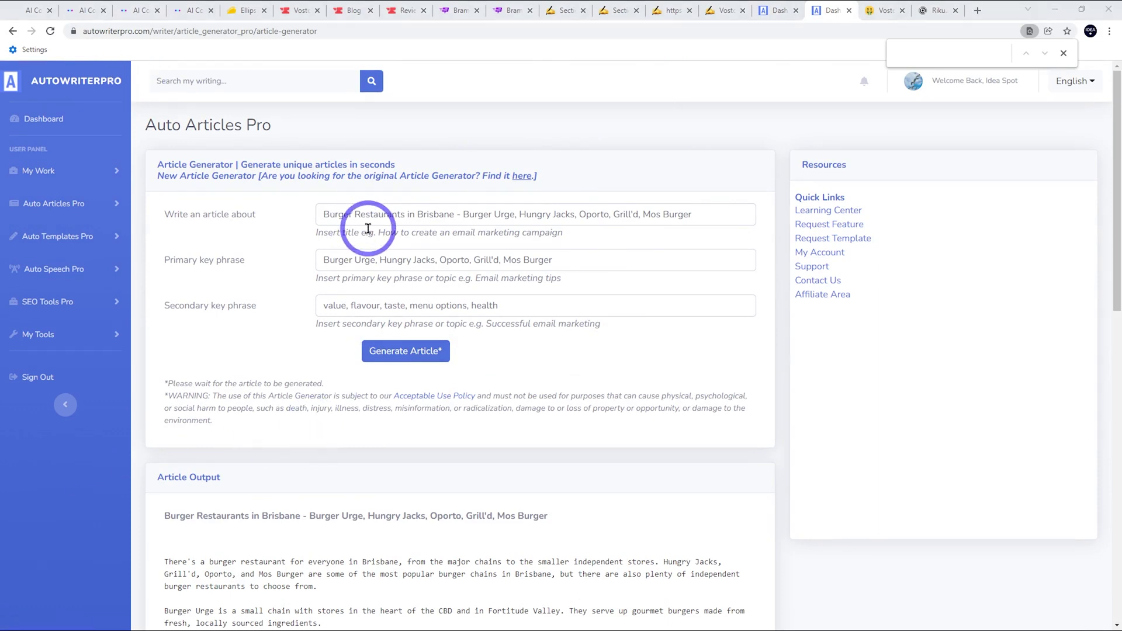
{"action": "scroll", "coordinate": [371, 234], "scroll_direction": "down", "scroll_amount": 3}
{"action": "scroll", "coordinate": [388, 196], "scroll_direction": "down", "scroll_amount": 3}
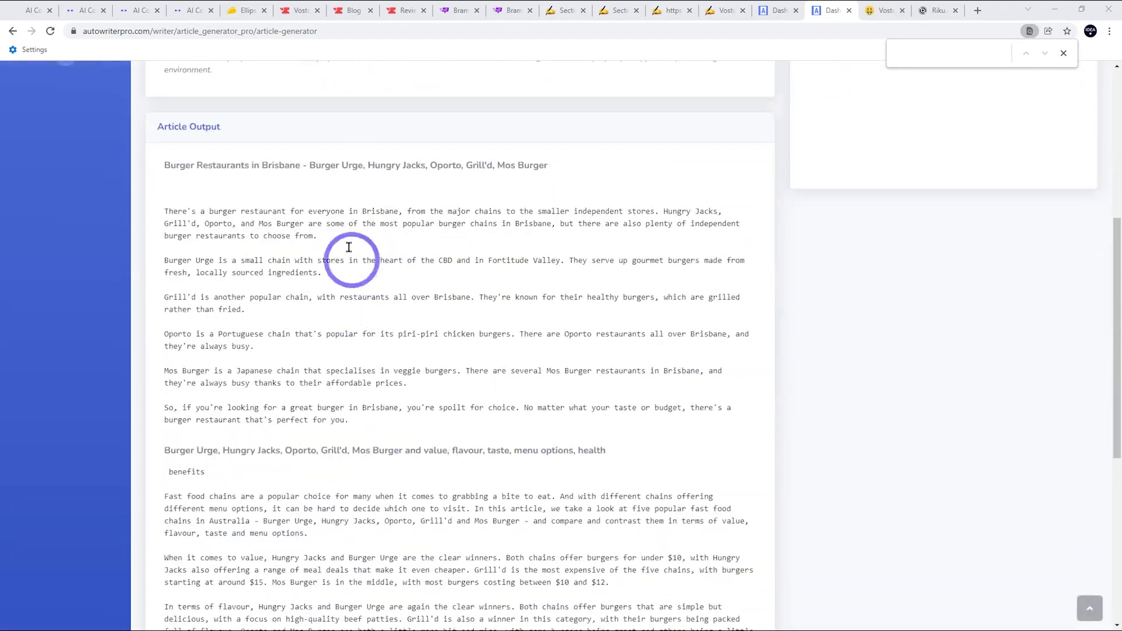
{"action": "scroll", "coordinate": [300, 476], "scroll_direction": "down", "scroll_amount": 5}
{"action": "scroll", "coordinate": [280, 502], "scroll_direction": "up", "scroll_amount": 2}
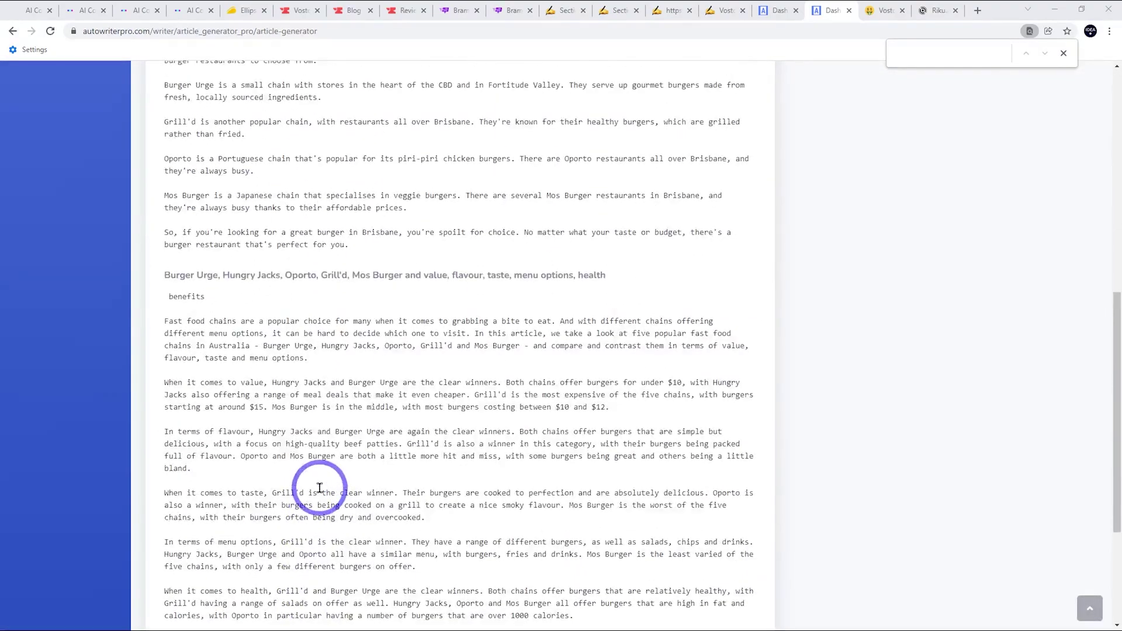
{"action": "scroll", "coordinate": [320, 487], "scroll_direction": "down", "scroll_amount": 2}
{"action": "scroll", "coordinate": [320, 487], "scroll_direction": "up", "scroll_amount": 10}
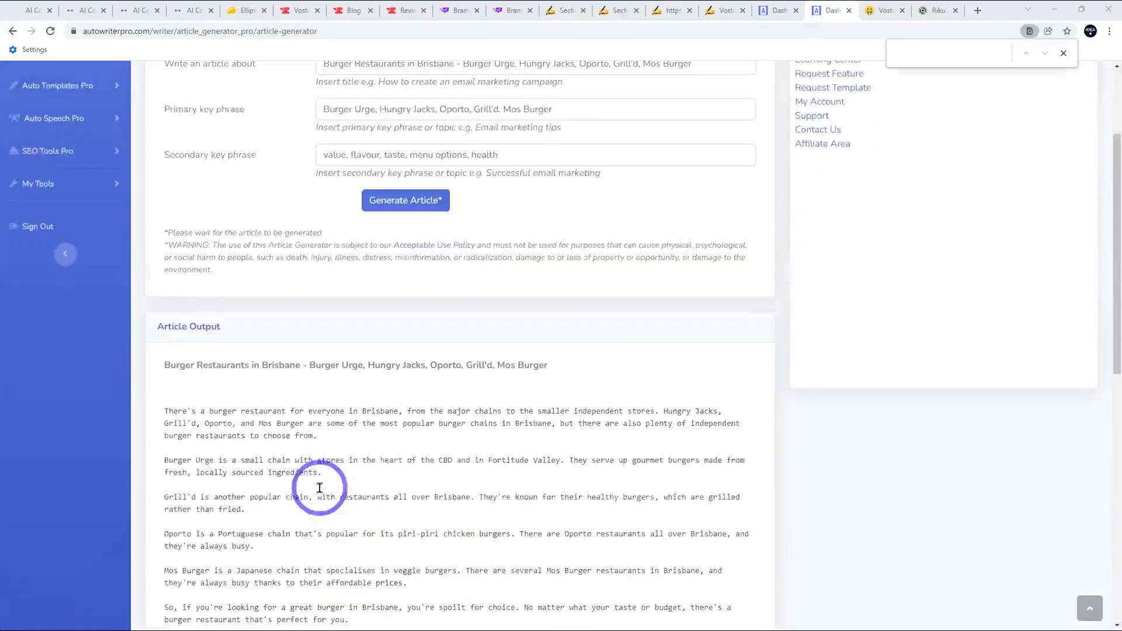
{"action": "scroll", "coordinate": [319, 488], "scroll_direction": "up", "scroll_amount": 3}
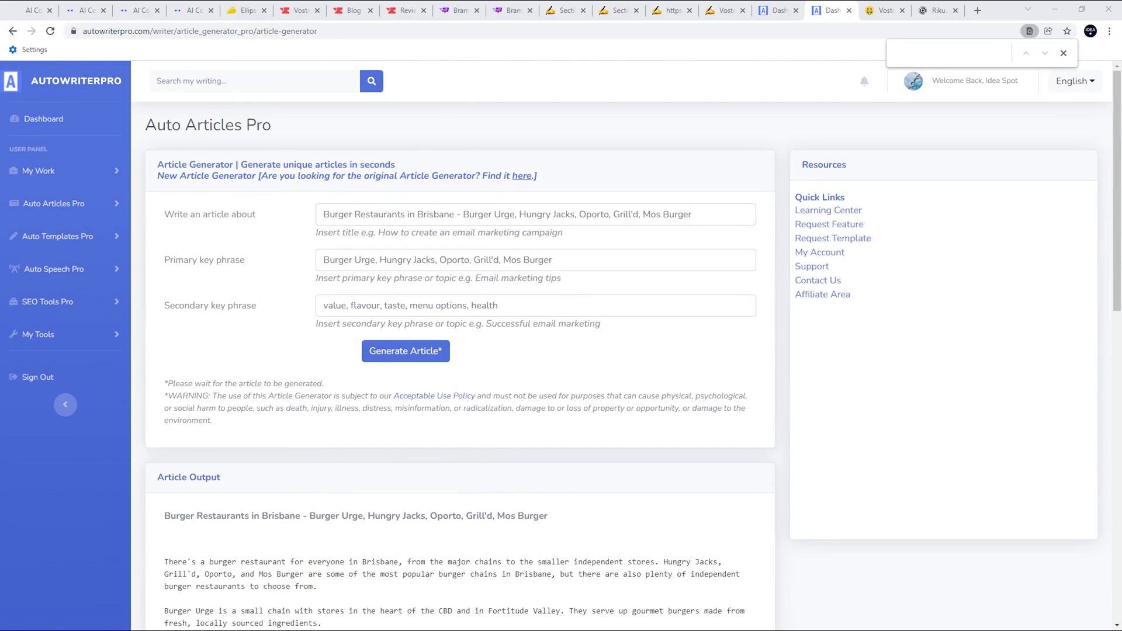
Switch to the Nichesss Vostok Amphibia workspace and scroll through its Blog Post Intro results
{"action": "key", "text": "ctrl+Tab"}
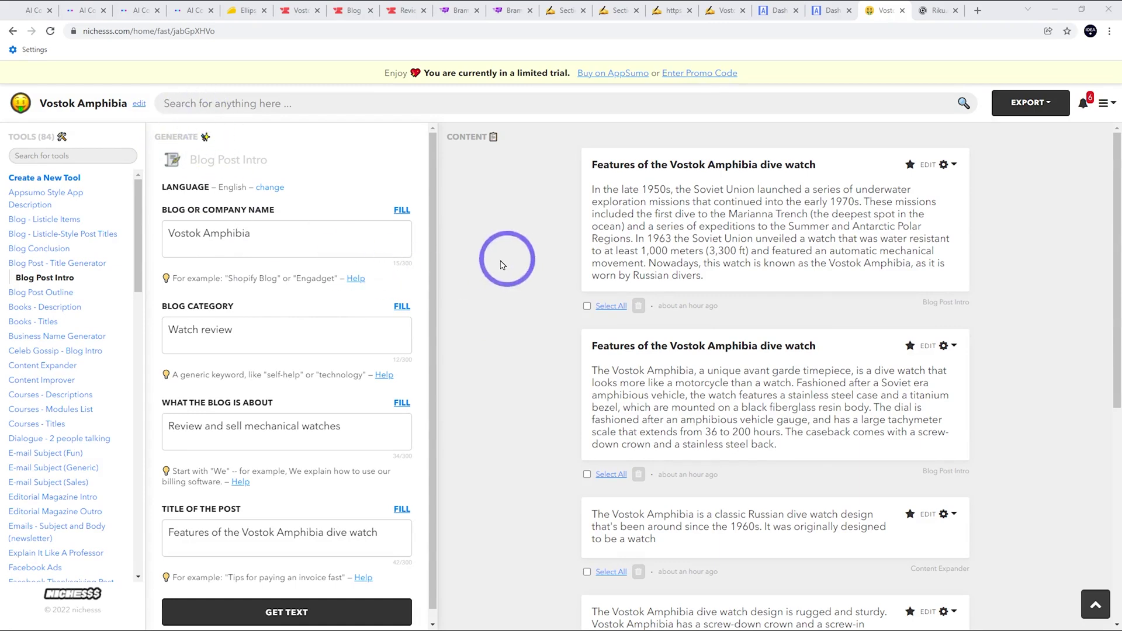
{"action": "scroll", "coordinate": [47, 363], "scroll_direction": "down", "scroll_amount": 4}
{"action": "scroll", "coordinate": [53, 398], "scroll_direction": "up", "scroll_amount": 4}
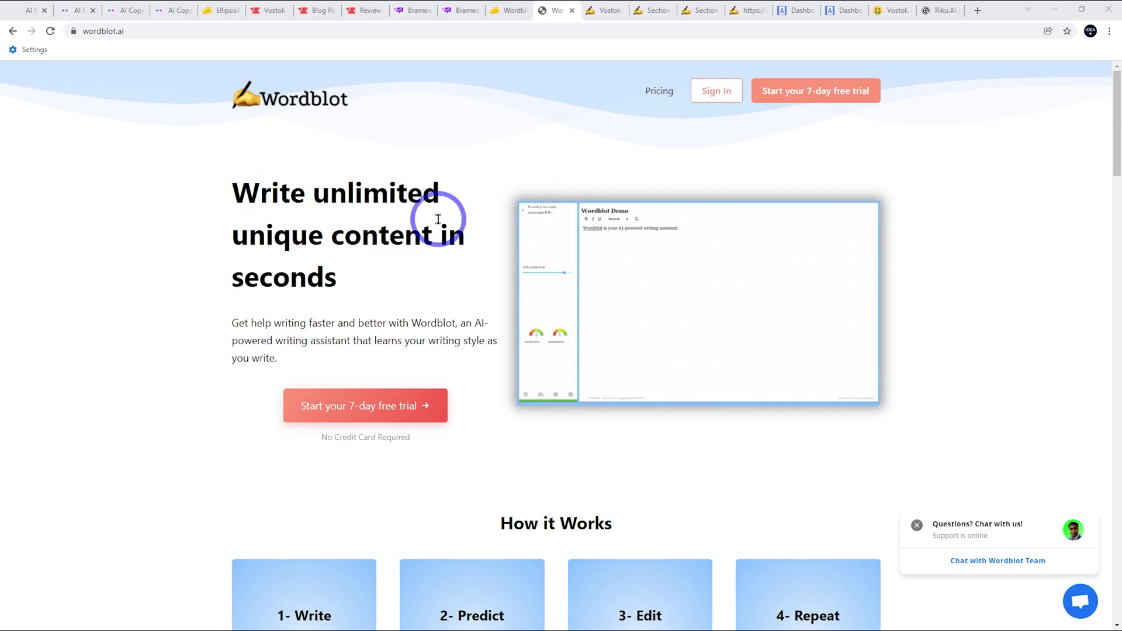
Check Wordblot's Vostok review document, expanded history and Features sections, and the Untitled Document
{"action": "left_click", "coordinate": [604, 8]}
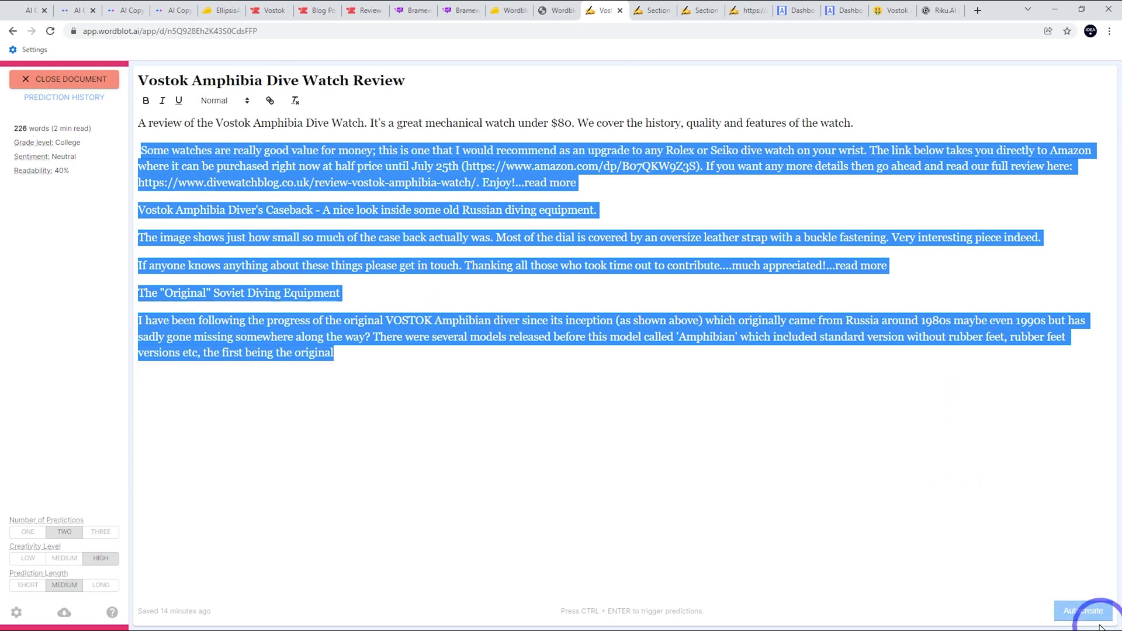
{"action": "left_click", "coordinate": [652, 9]}
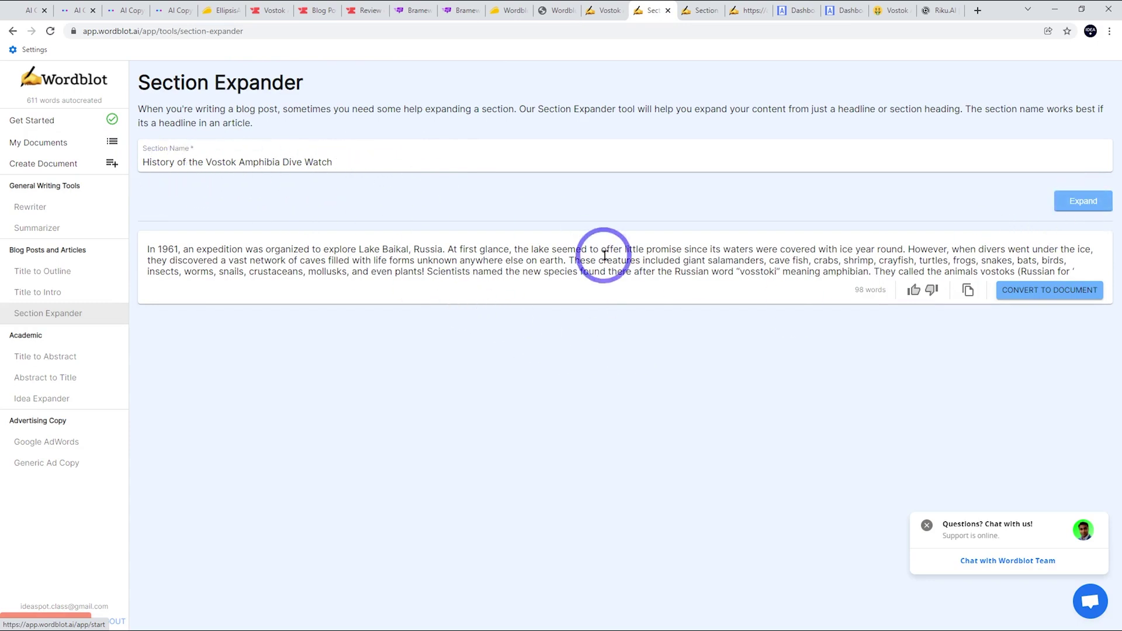
{"action": "left_click", "coordinate": [698, 7]}
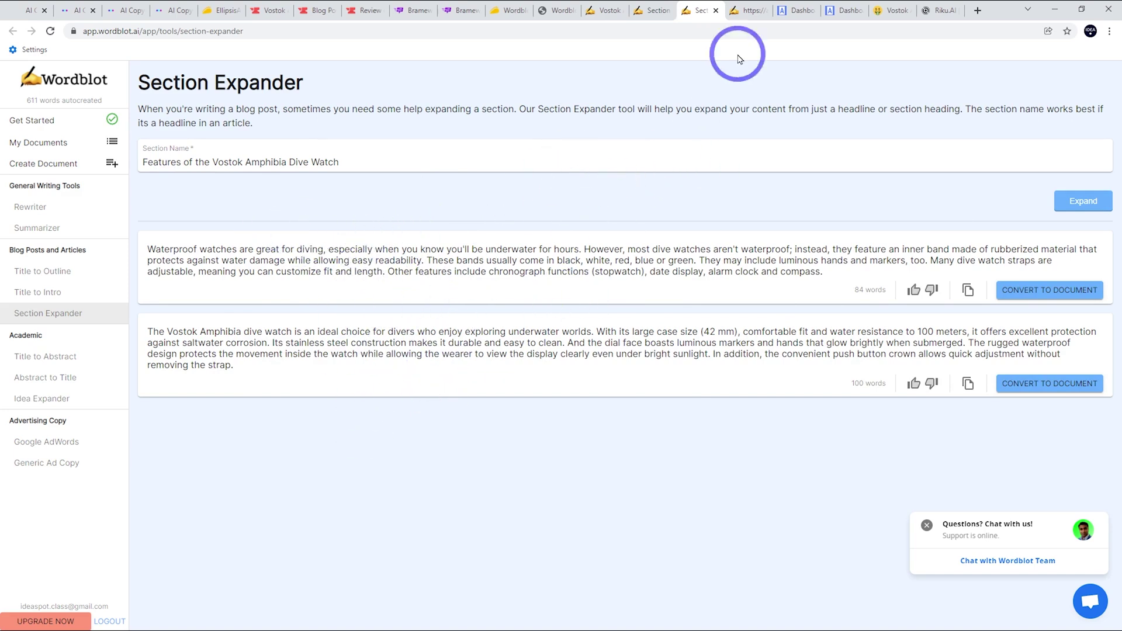
{"action": "left_click", "coordinate": [740, 7]}
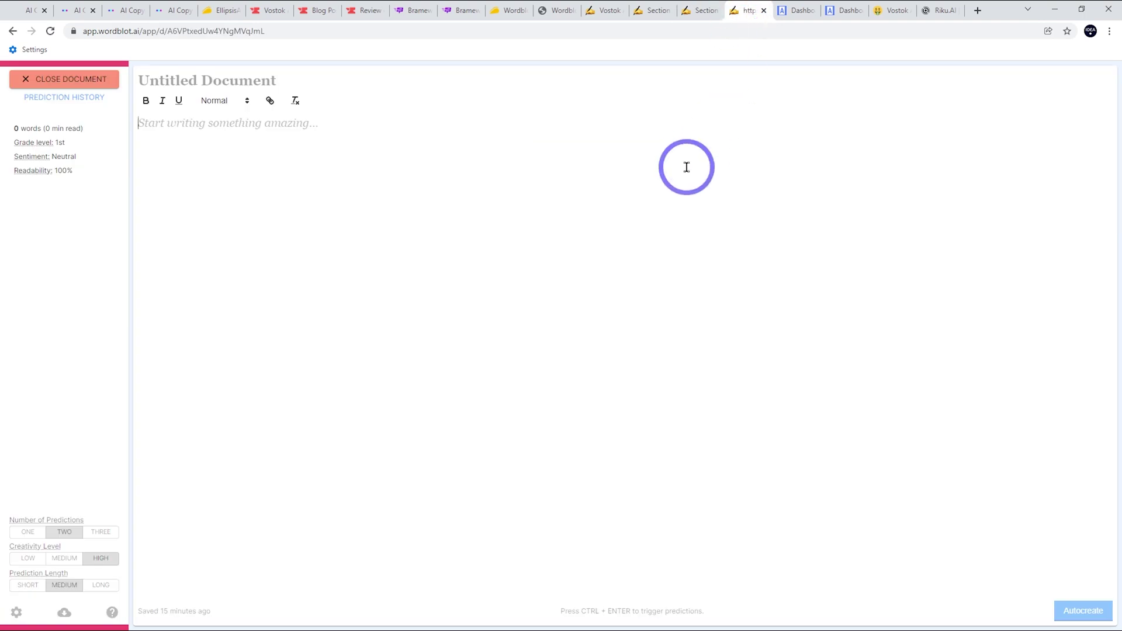
{"action": "left_click", "coordinate": [705, 7]}
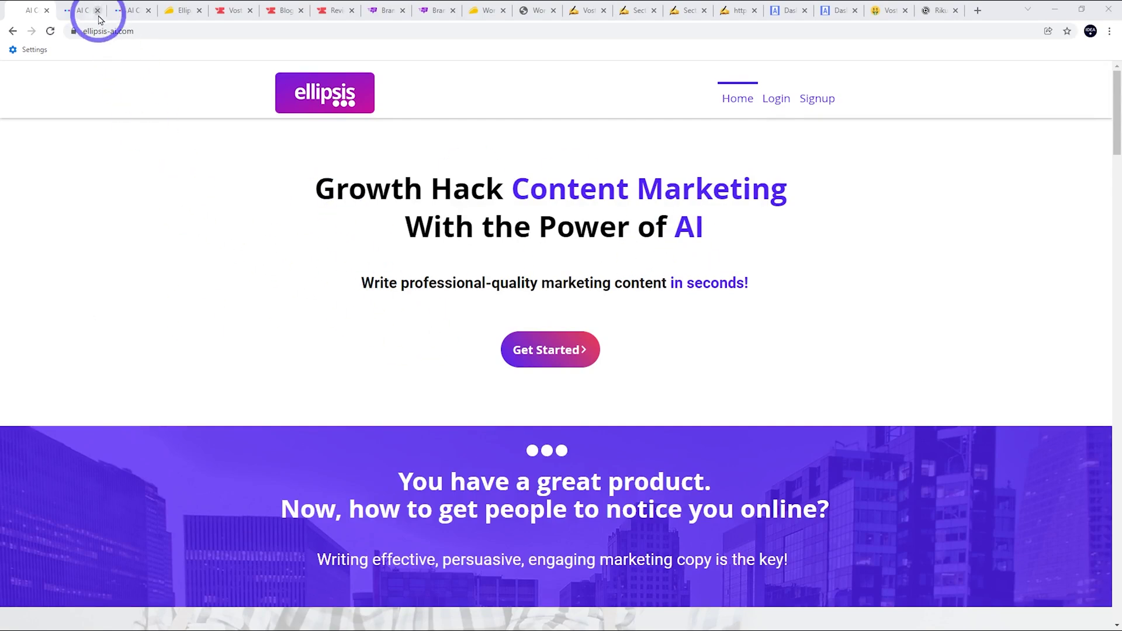
Compare the two Vostok Amphibia Article Generator outputs, then bring up AppSumo's $99 EllipsisAI deal page
{"action": "left_click", "coordinate": [74, 6]}
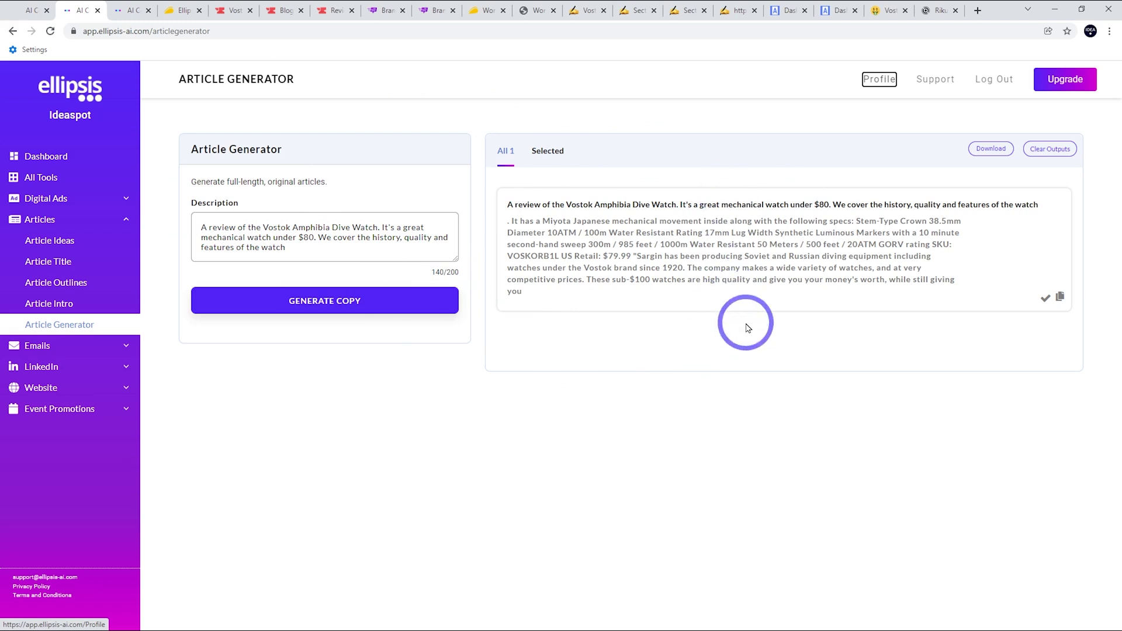
{"action": "left_click", "coordinate": [130, 10]}
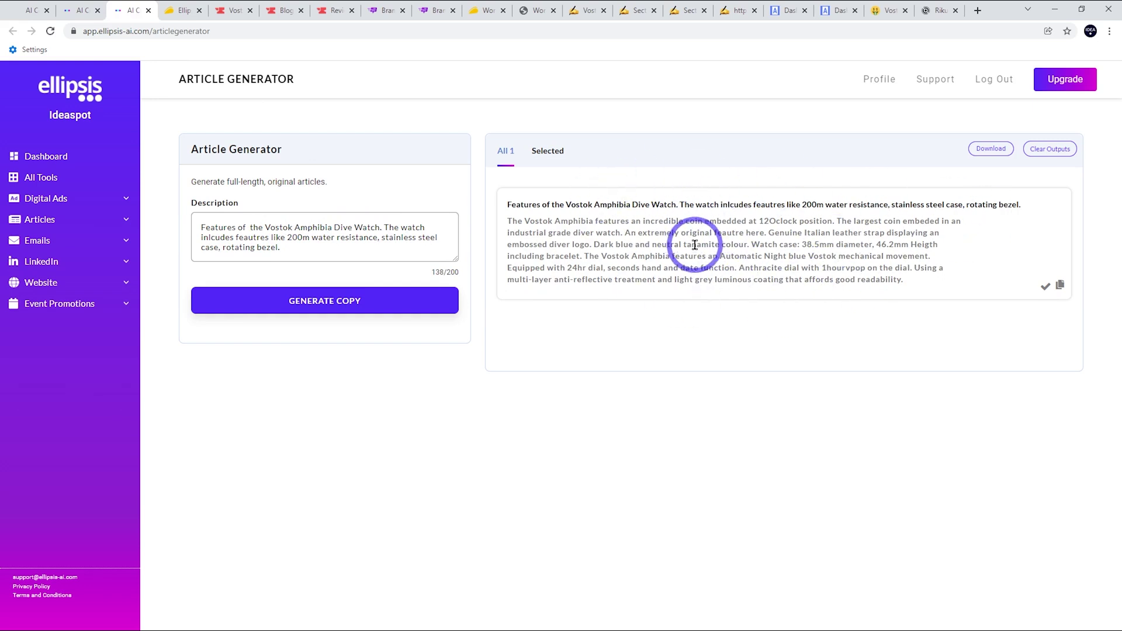
{"action": "left_click", "coordinate": [173, 6]}
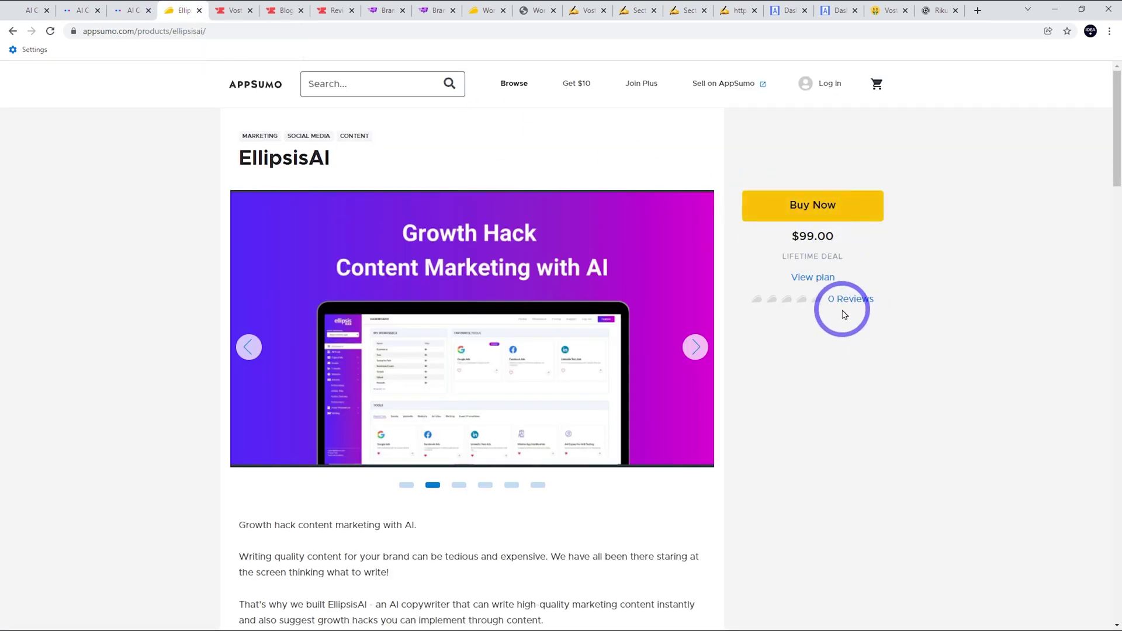
Scroll the EllipsisAI deal page down and back up before moving to Riku's homepage
{"action": "scroll", "coordinate": [920, 357], "scroll_direction": "down", "scroll_amount": 1}
{"action": "scroll", "coordinate": [920, 357], "scroll_direction": "up", "scroll_amount": 1}
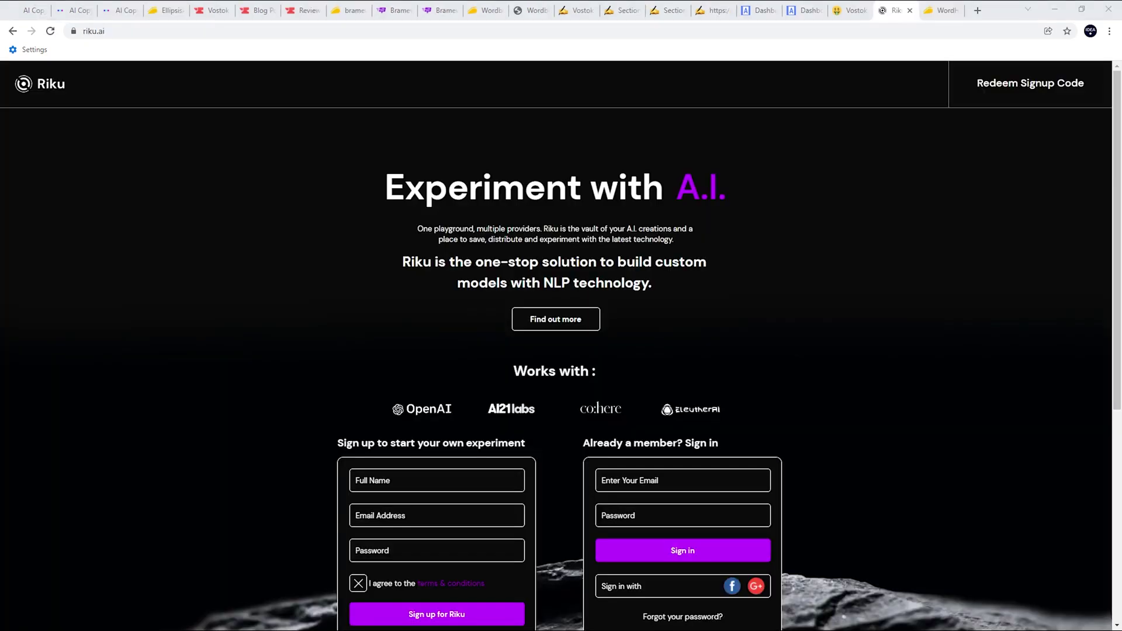
{"action": "left_click", "coordinate": [148, 285]}
Bring up the $89 WordHero lifetime deal and scroll through its Plans and Features and Reviews
{"action": "left_click", "coordinate": [935, 10]}
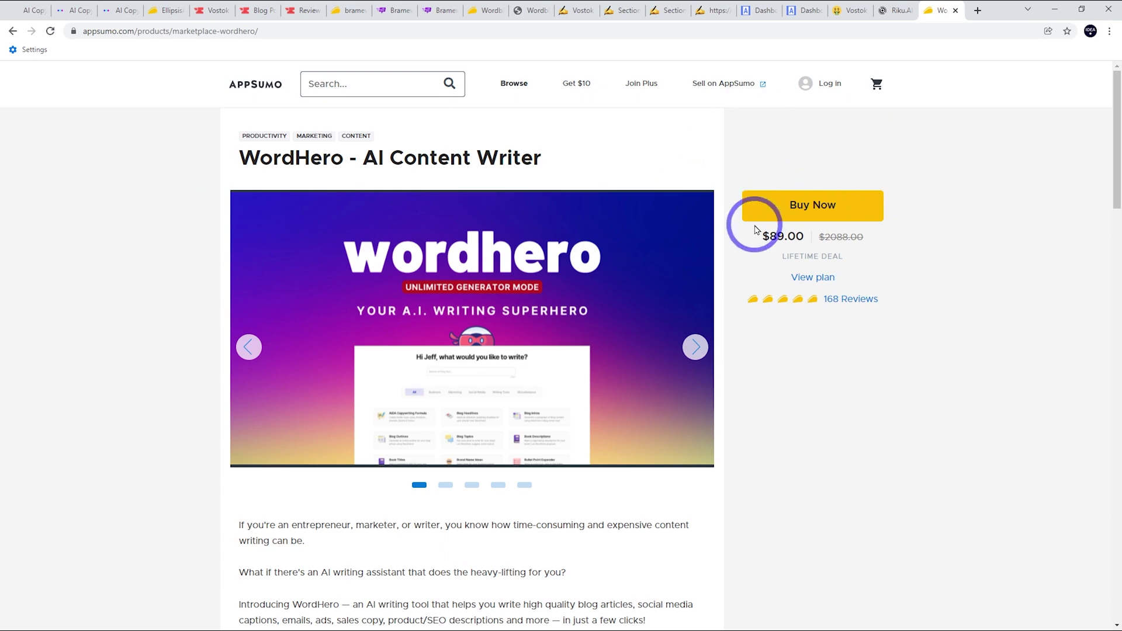
{"action": "scroll", "coordinate": [881, 362], "scroll_direction": "down", "scroll_amount": 12}
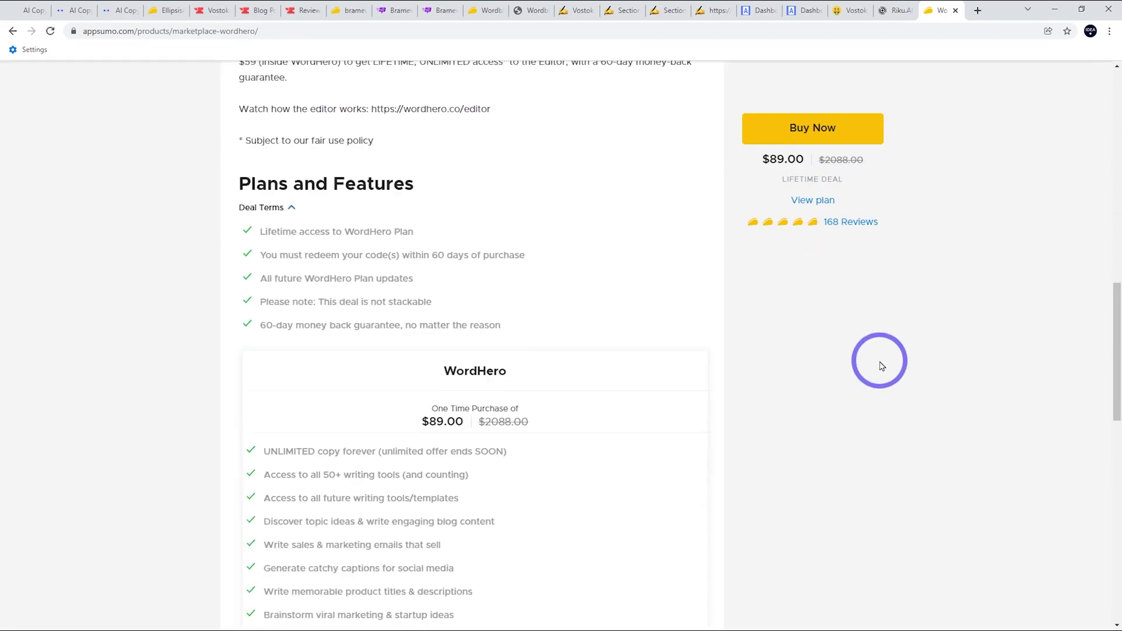
{"action": "scroll", "coordinate": [882, 365], "scroll_direction": "up", "scroll_amount": 6}
{"action": "scroll", "coordinate": [877, 362], "scroll_direction": "down", "scroll_amount": 8}
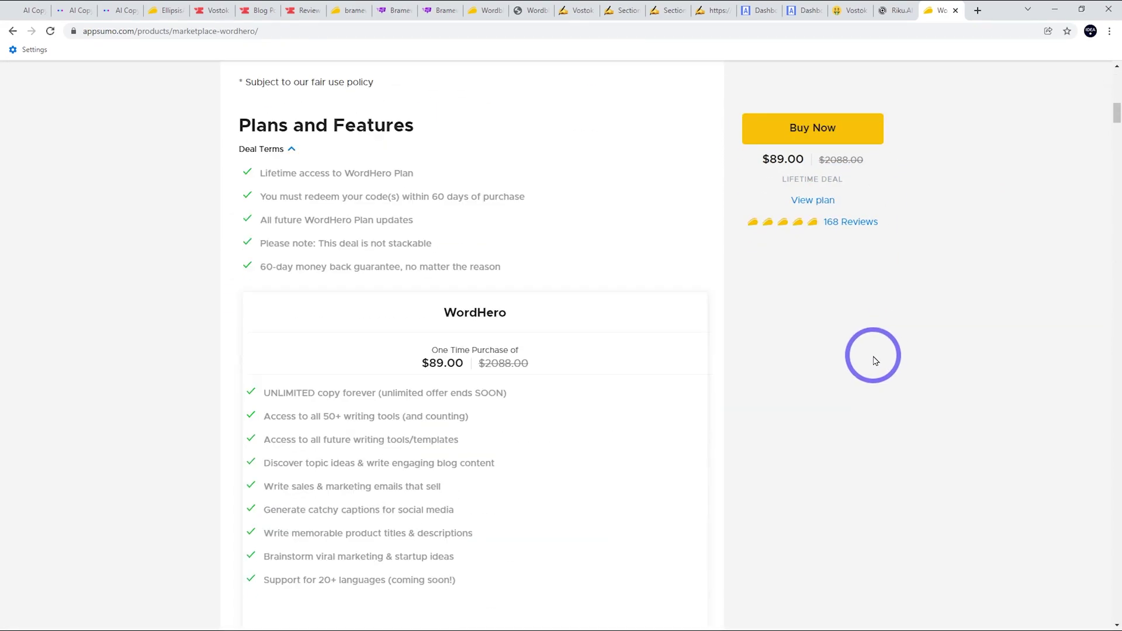
{"action": "scroll", "coordinate": [874, 360], "scroll_direction": "down", "scroll_amount": 9}
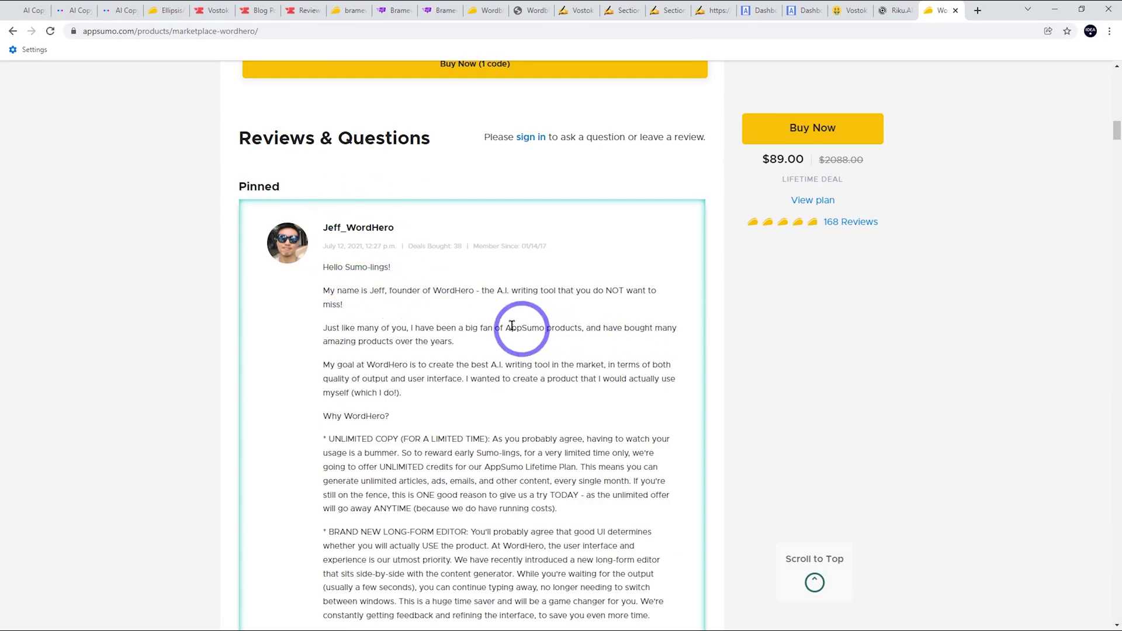
{"action": "scroll", "coordinate": [499, 322], "scroll_direction": "up", "scroll_amount": 10}
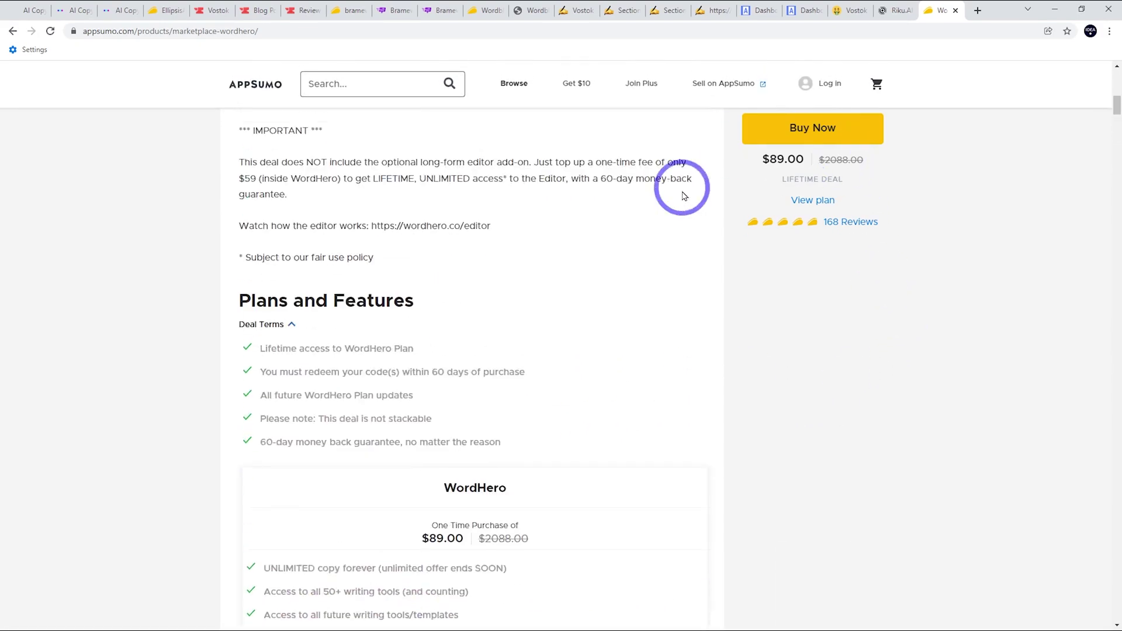
{"action": "scroll", "coordinate": [839, 299], "scroll_direction": "up", "scroll_amount": 3}
Return to the top and advance the WordHero product image carousel to the next slide
{"action": "left_click_drag", "start_coordinate": [386, 353], "coordinate": [522, 352]}
{"action": "scroll", "coordinate": [835, 387], "scroll_direction": "up", "scroll_amount": 9}
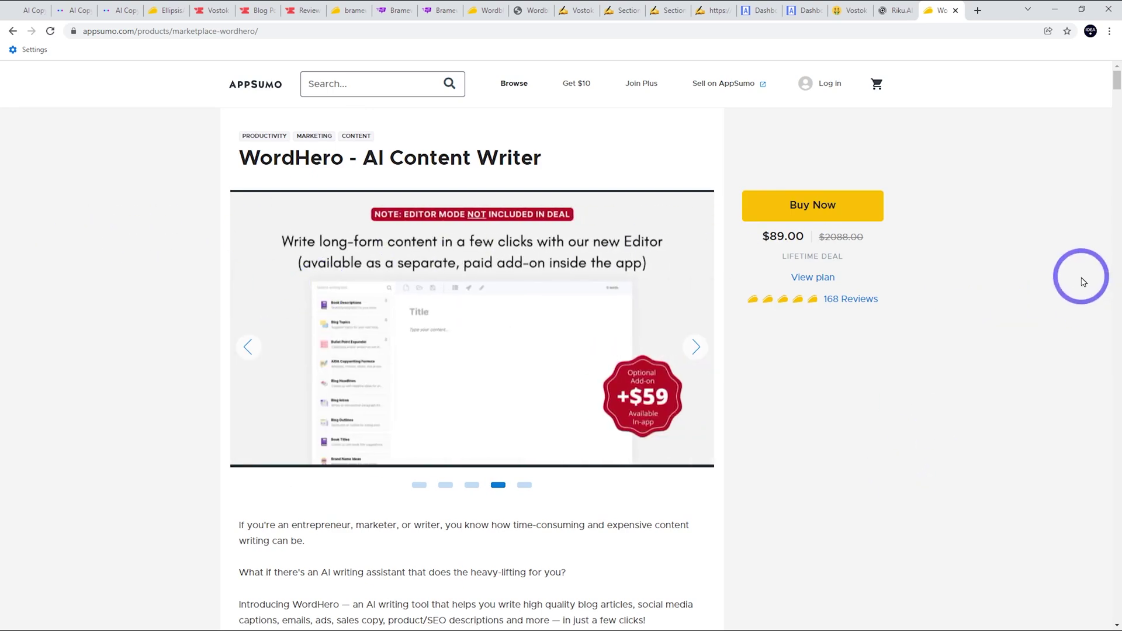
{"action": "left_click", "coordinate": [696, 347]}
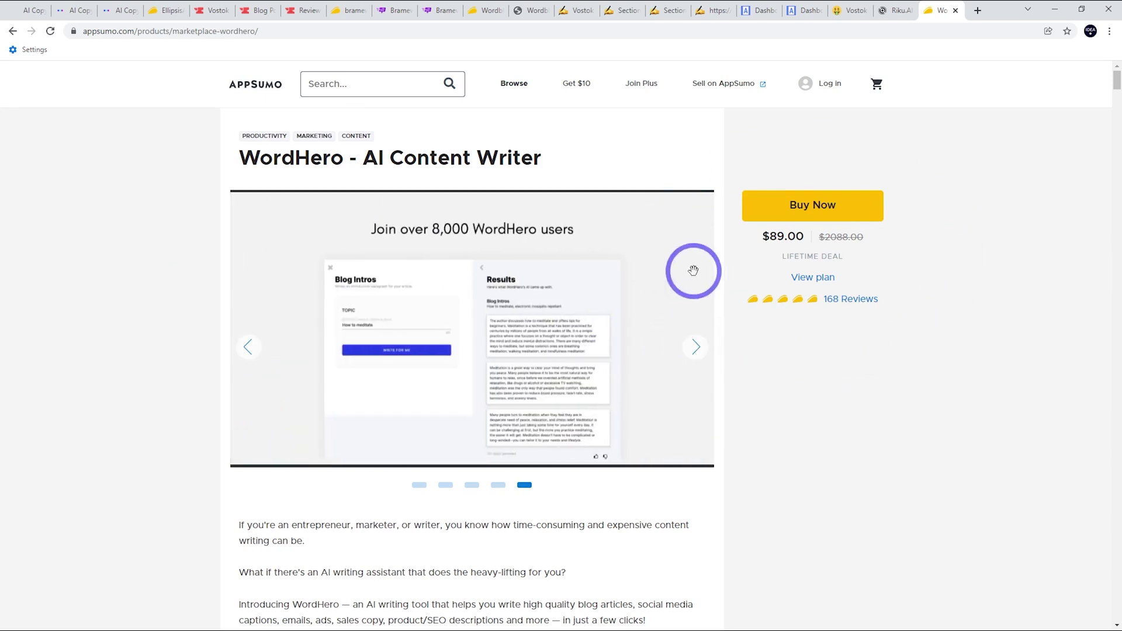